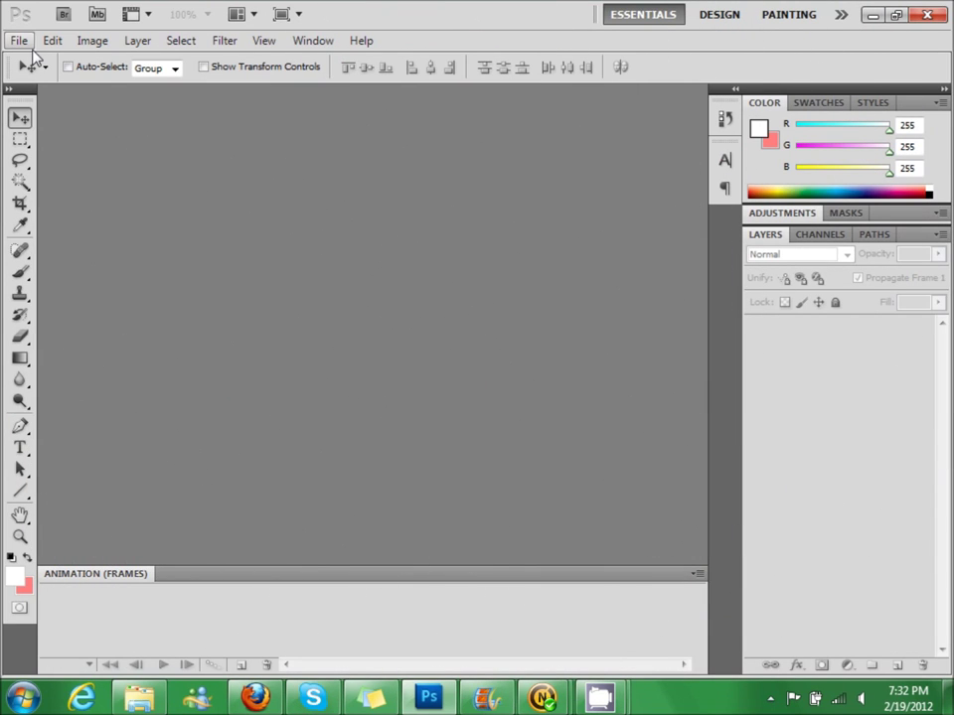
- Create a new 900 × 400 px, 72 resolution document with a transparent background
{"action": "left_click", "coordinate": [20, 41]}
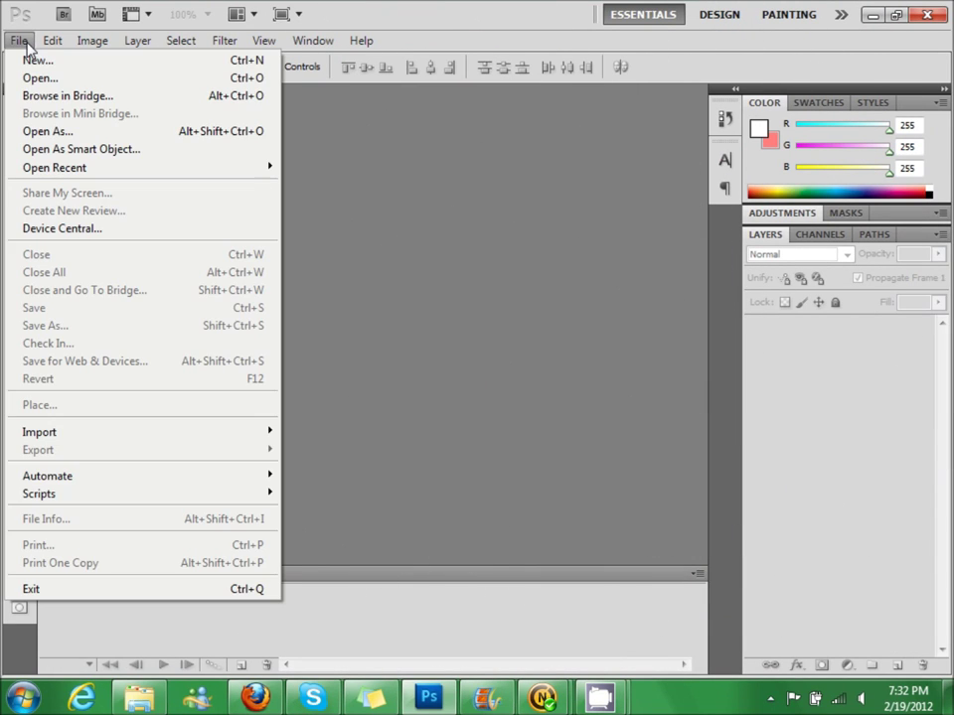
{"action": "left_click", "coordinate": [25, 46]}
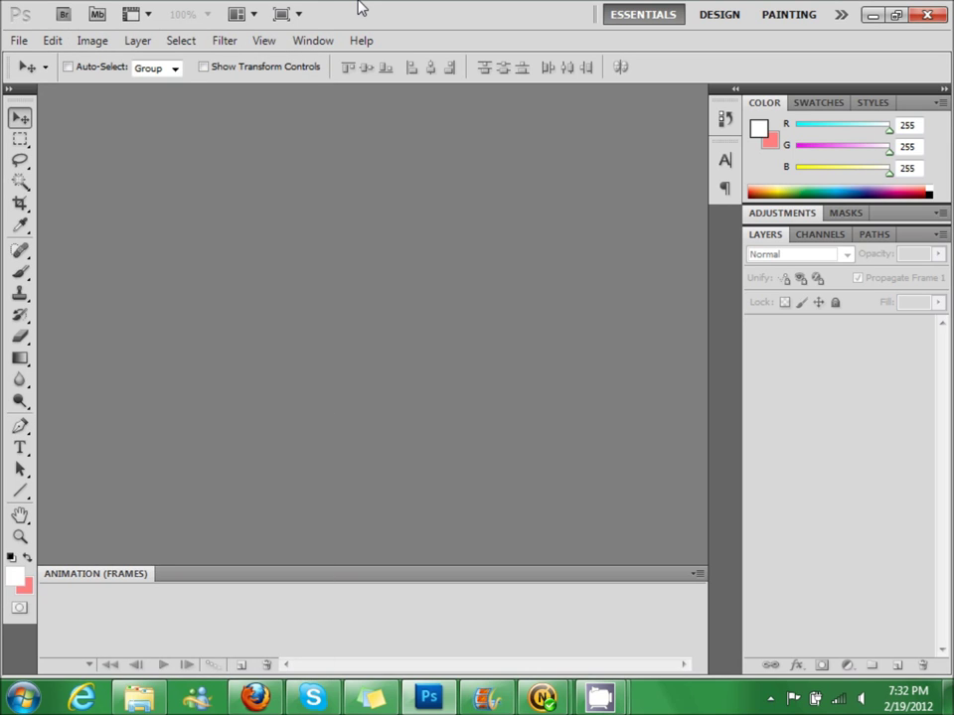
{"action": "left_click", "coordinate": [19, 42]}
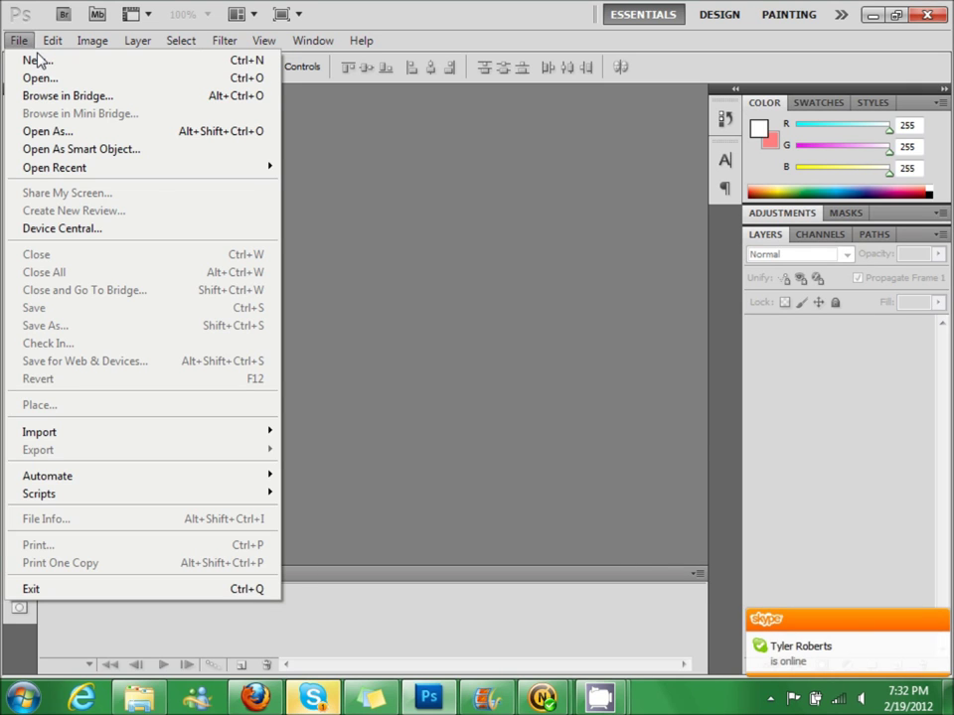
{"action": "left_click", "coordinate": [36, 59]}
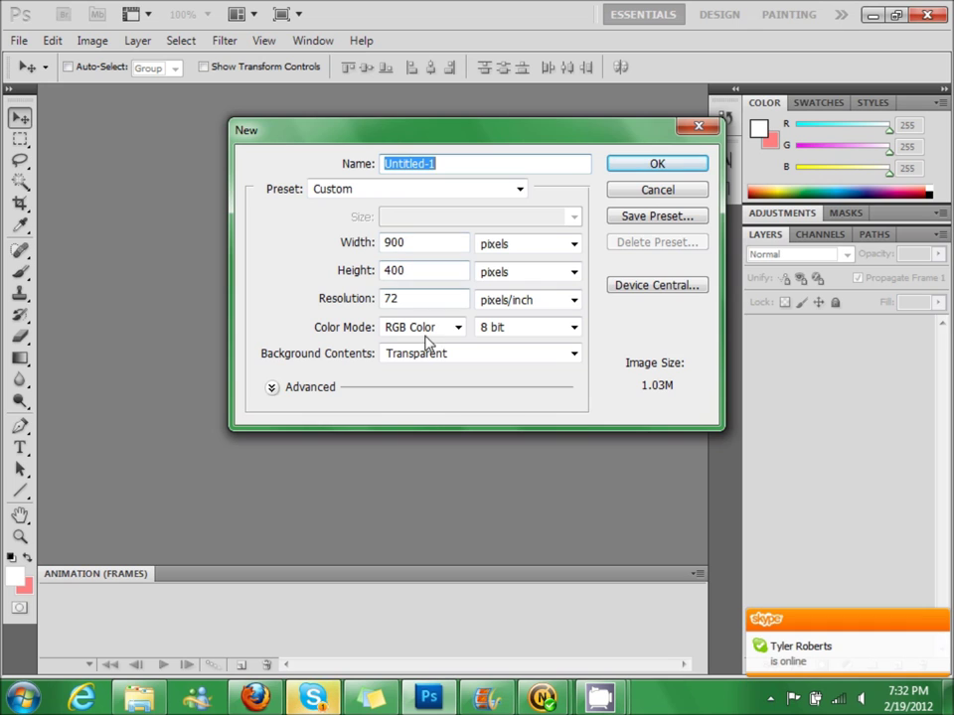
{"action": "left_click", "coordinate": [648, 165]}
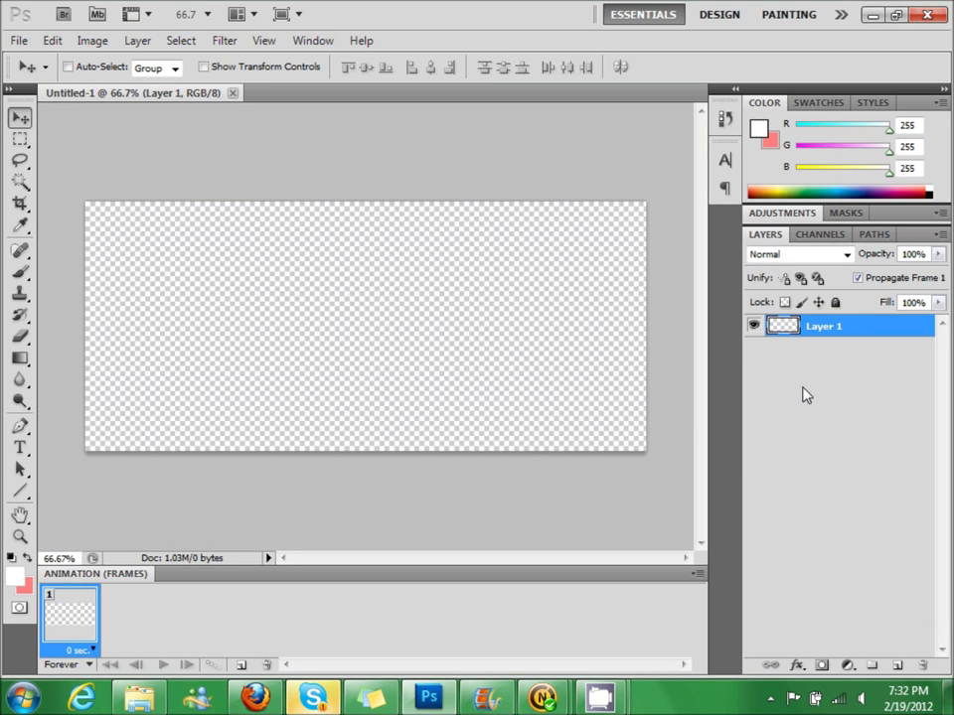
- Select the Brush tool and set its hardness to 100%
{"action": "left_click", "coordinate": [20, 271]}
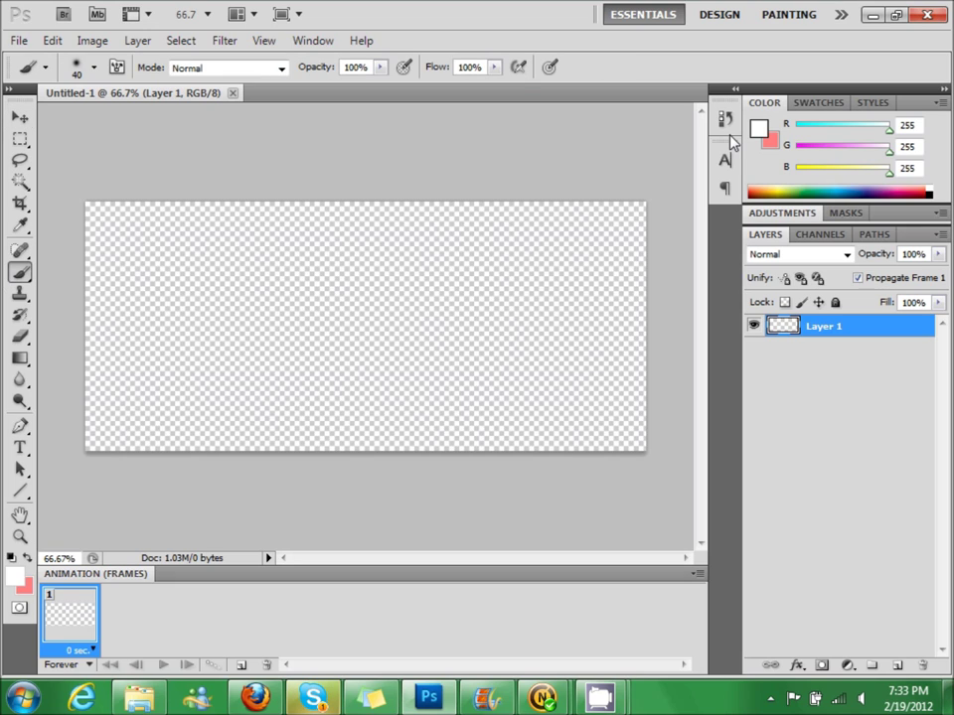
{"action": "right_click", "coordinate": [386, 366]}
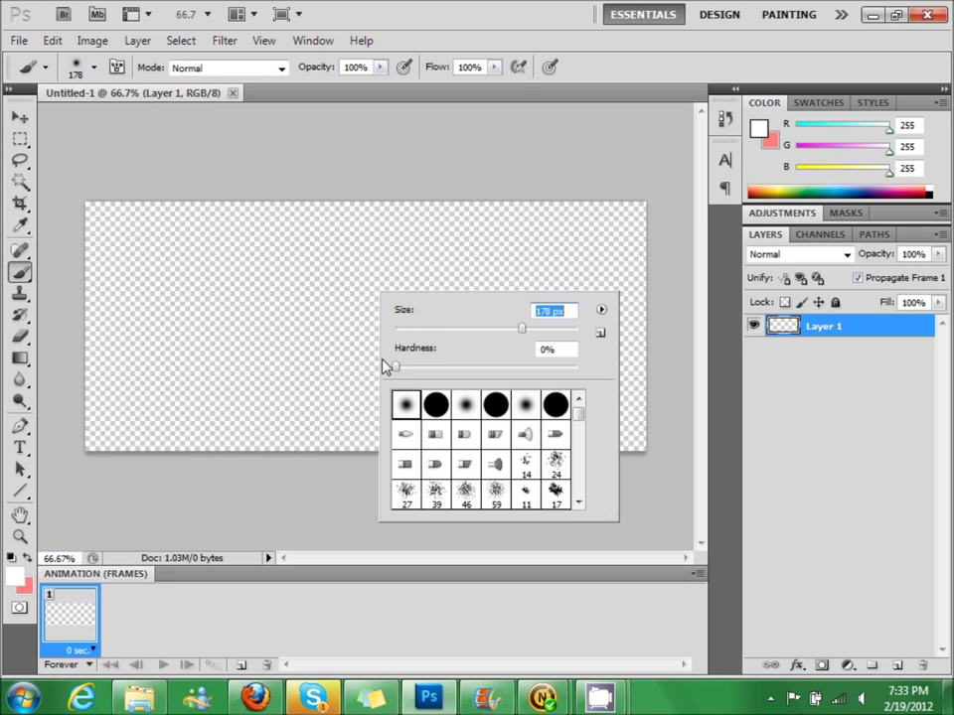
{"action": "left_click_drag", "start_coordinate": [394, 367], "coordinate": [758, 130]}
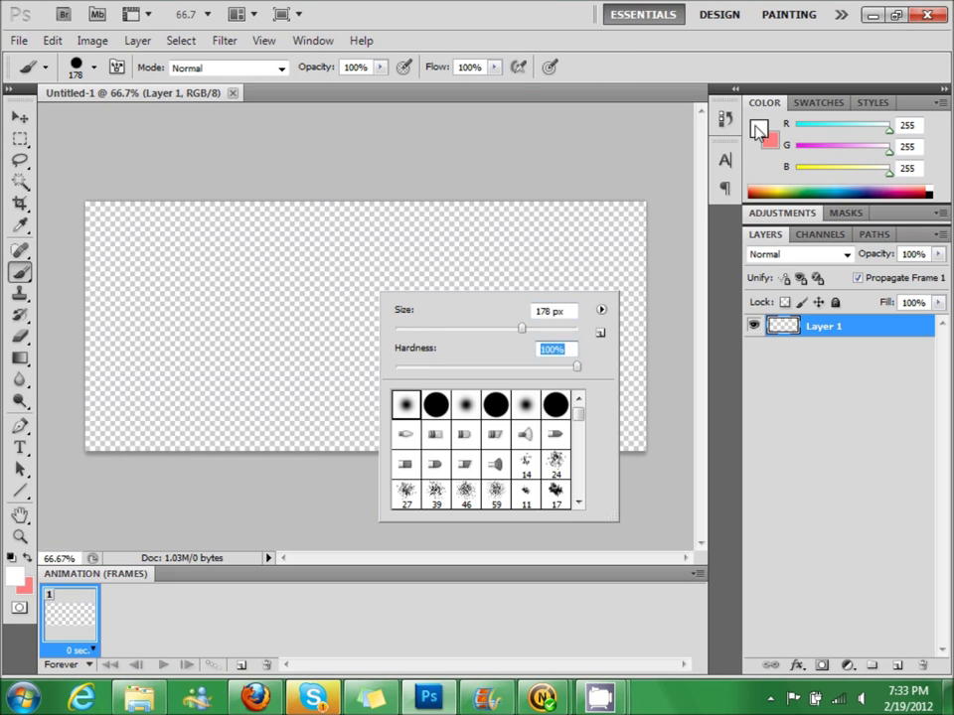
- Set the foreground colour to grey 787676 and fill the whole canvas with it
{"action": "left_click", "coordinate": [758, 130]}
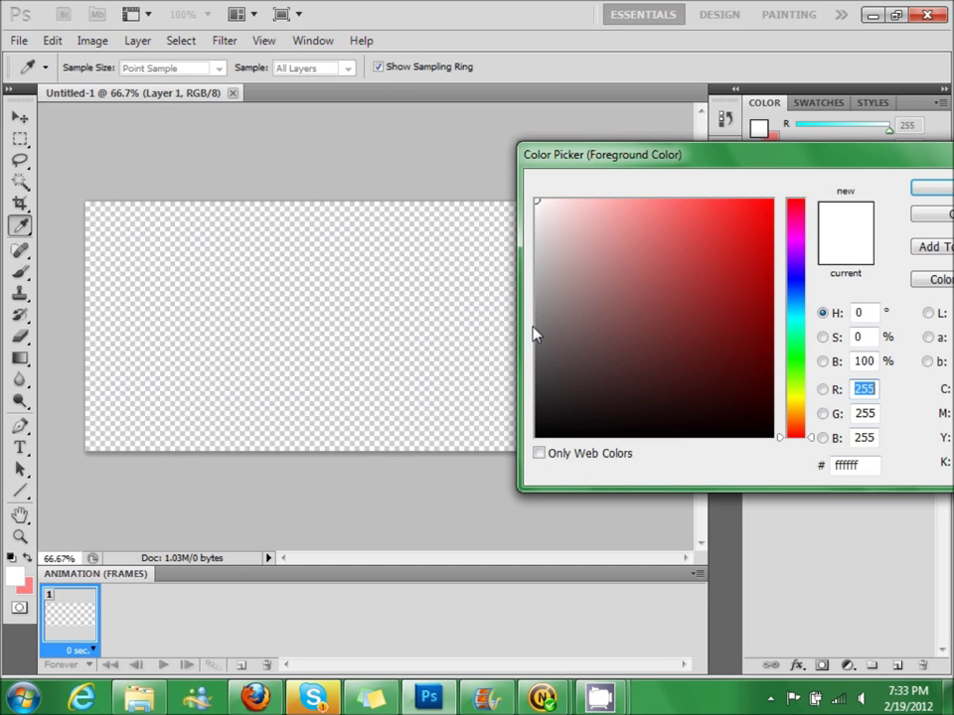
{"action": "left_click", "coordinate": [544, 328]}
{"action": "left_click_drag", "start_coordinate": [544, 328], "coordinate": [538, 325]}
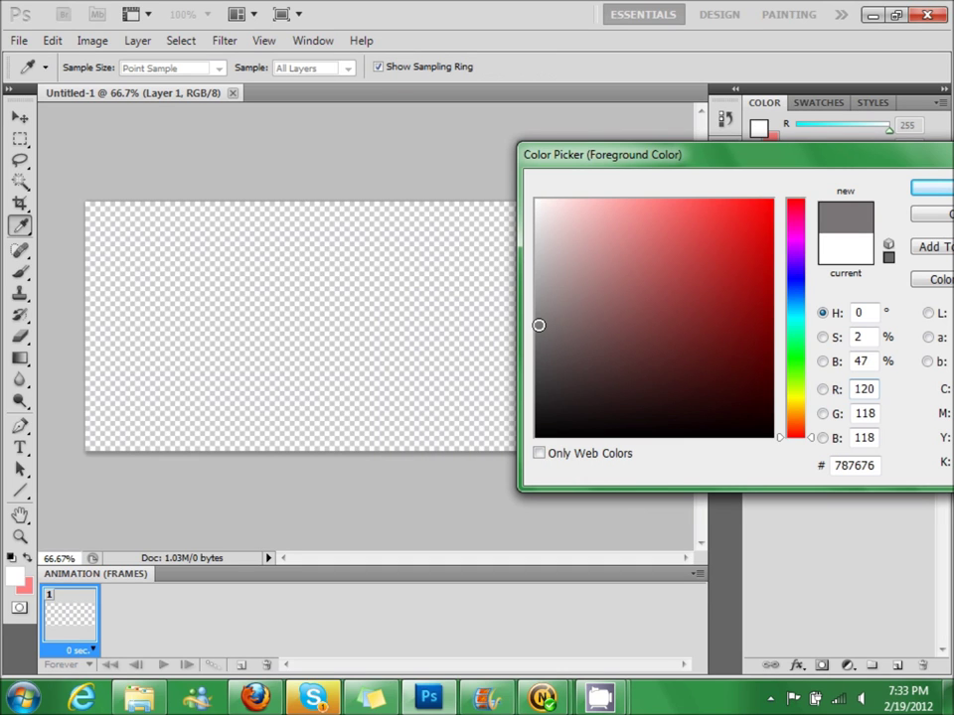
{"action": "left_click", "coordinate": [930, 187]}
{"action": "left_click_drag", "start_coordinate": [109, 298], "coordinate": [681, 266]}
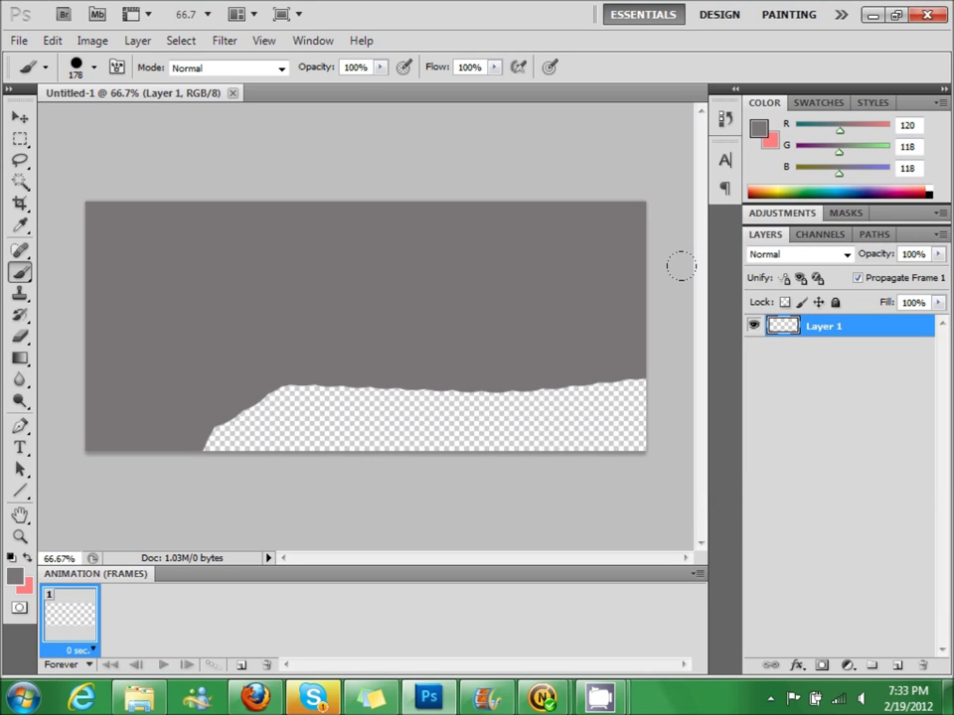
{"action": "key", "text": "alt+BackSpace"}
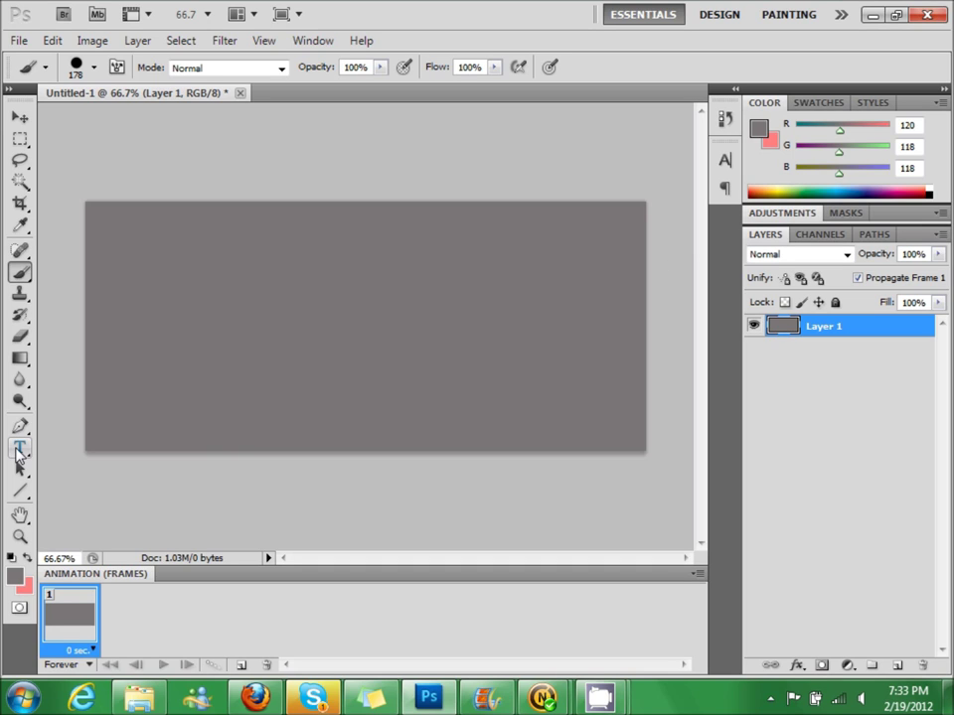
- Type ITUBEHARD on the canvas in pink fd7272
{"action": "left_click", "coordinate": [19, 448]}
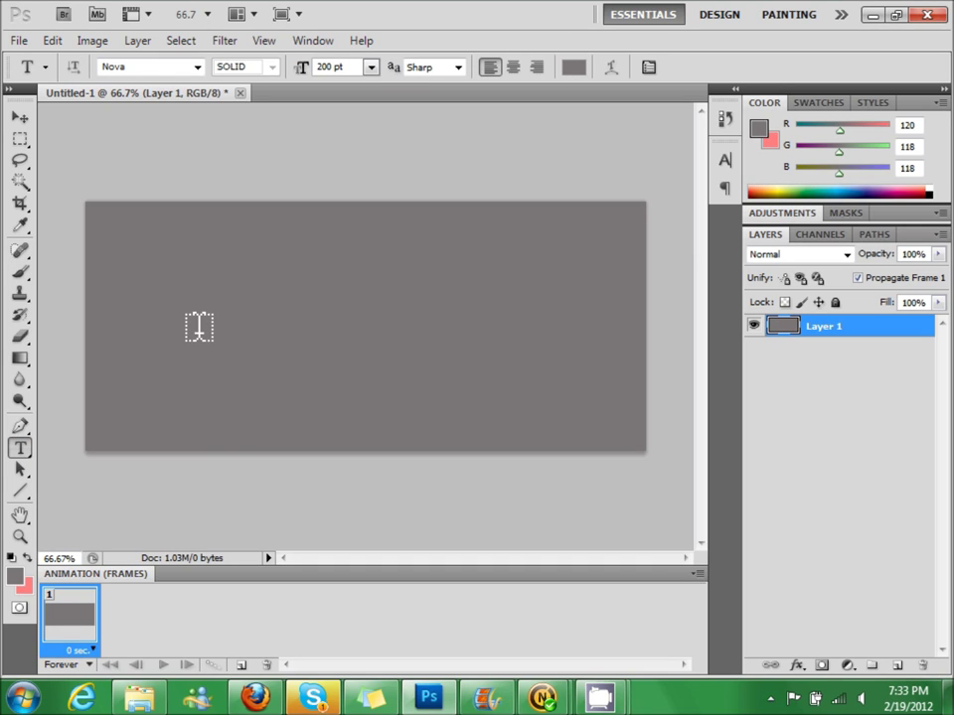
{"action": "left_click", "coordinate": [198, 327]}
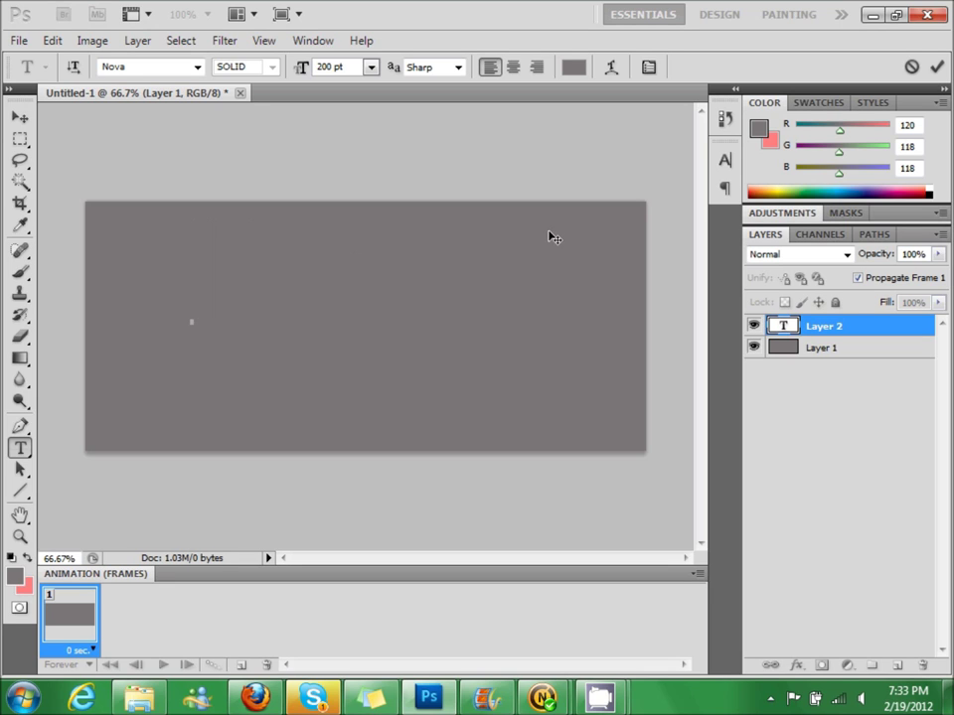
{"action": "left_click", "coordinate": [759, 129]}
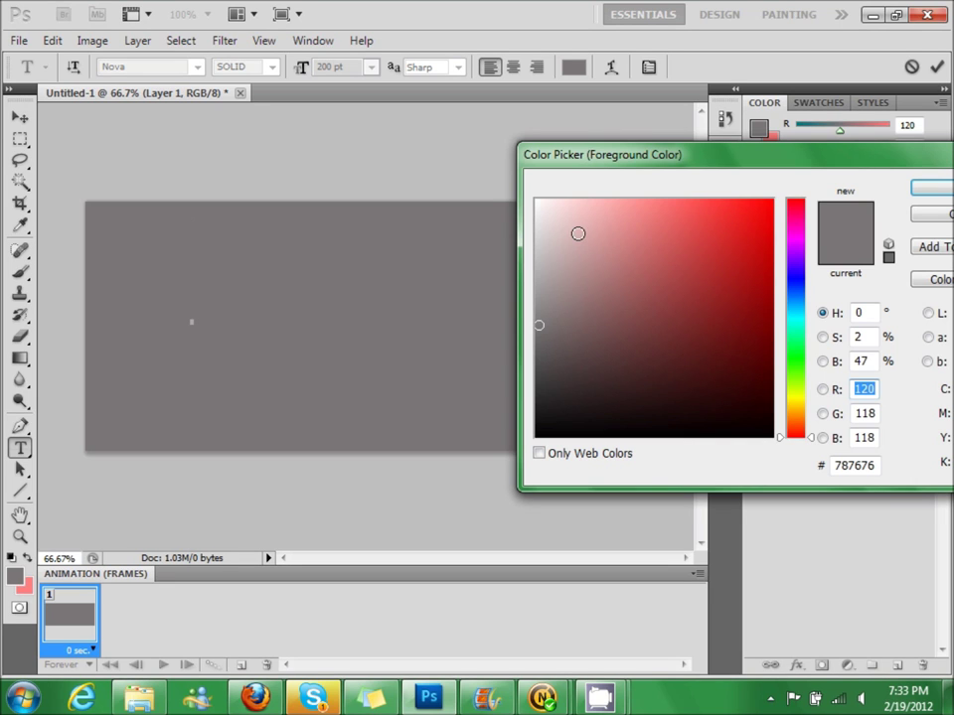
{"action": "left_click", "coordinate": [665, 202]}
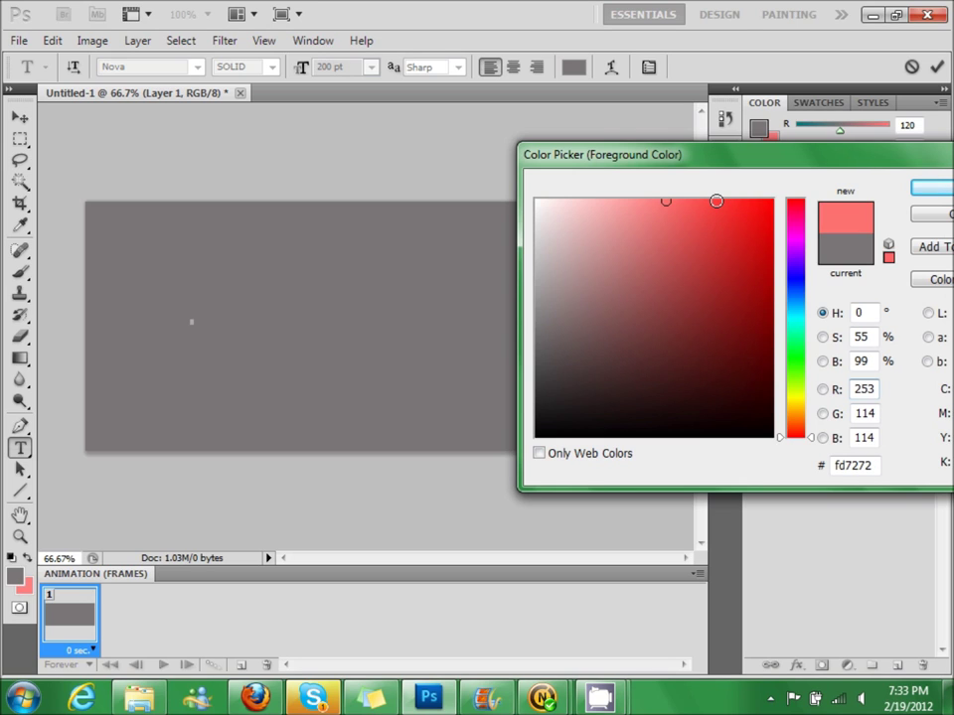
{"action": "key", "text": "Return"}
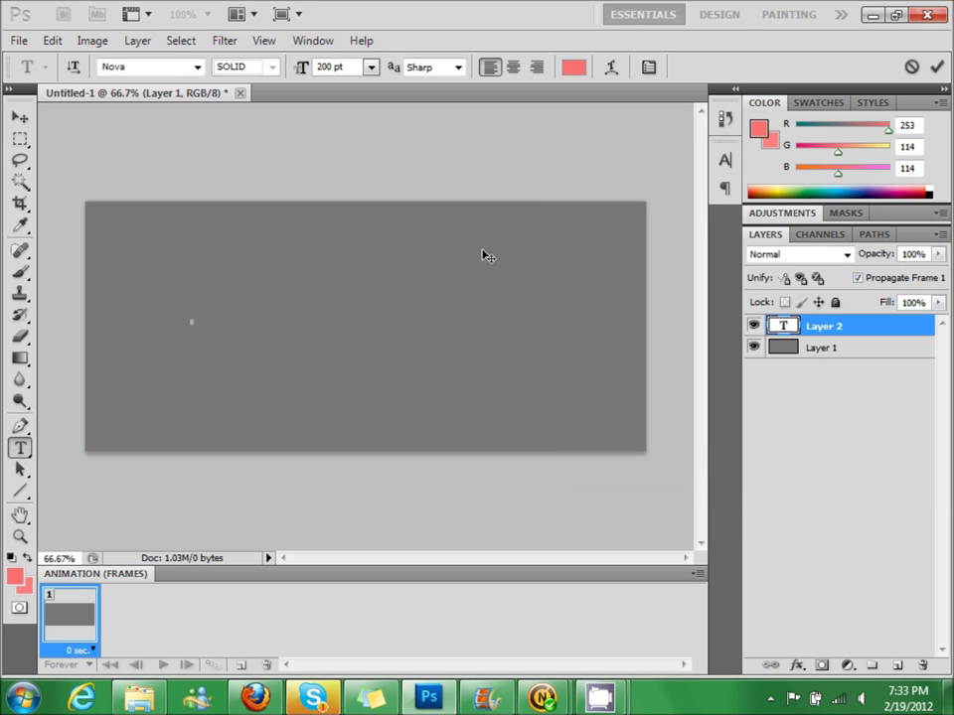
{"action": "type", "text": "I"}
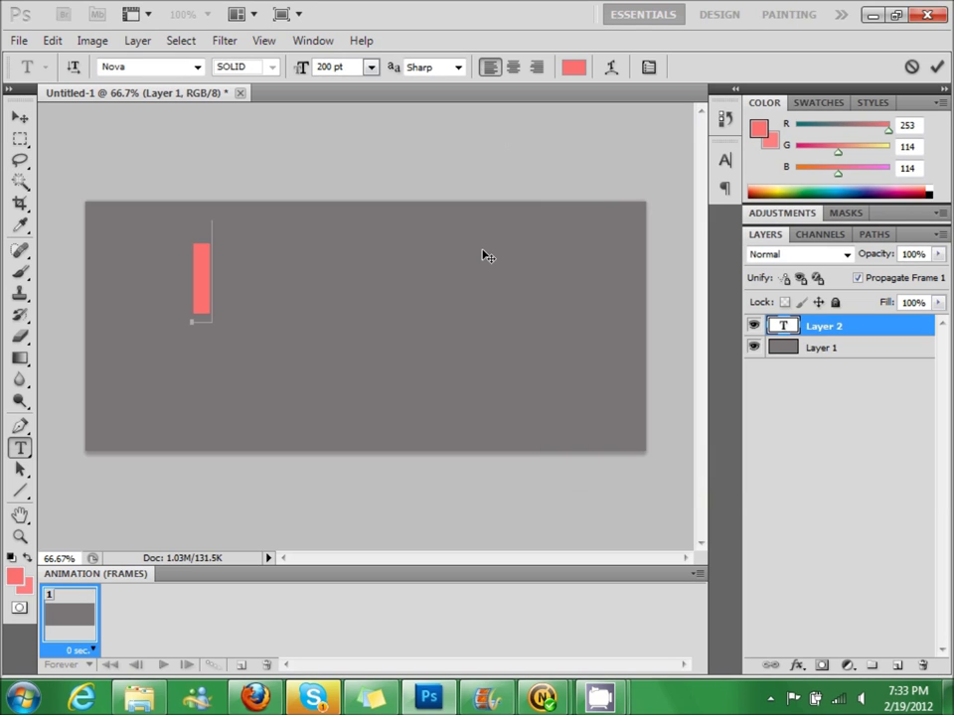
{"action": "type", "text": "TUDE"}
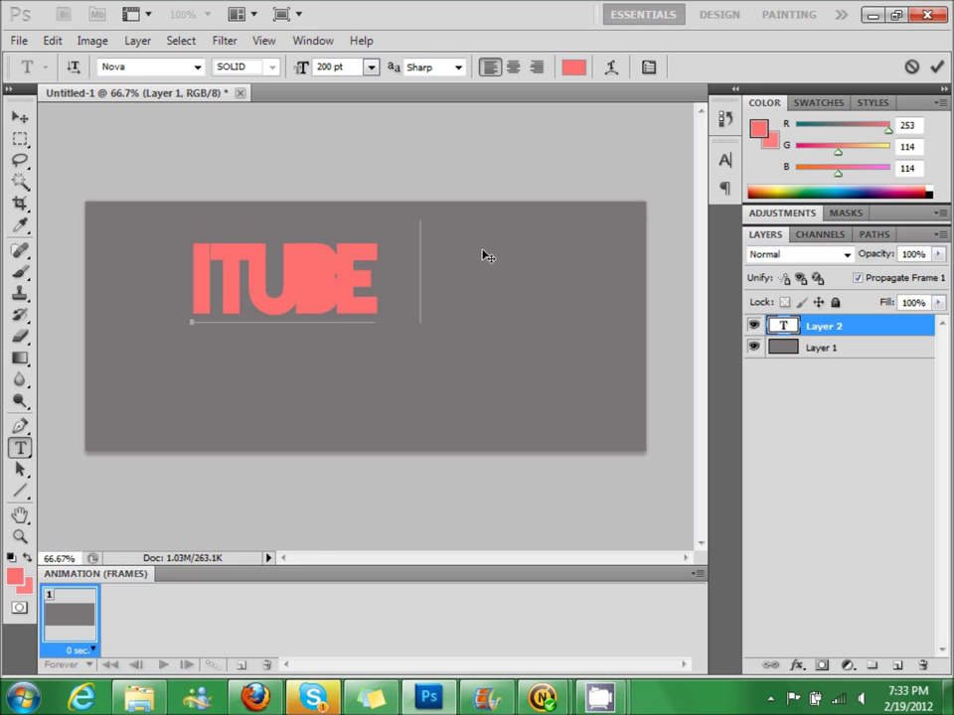
{"action": "type", "text": "HARD"}
- Recolour the letters TUBE light blue
{"action": "key", "text": "Left"}
{"action": "key", "text": "Left"}
{"action": "key", "text": "Left"}
{"action": "key", "text": "Left"}
{"action": "key", "text": "shift+Left"}
{"action": "key", "text": "shift+Left"}
{"action": "key", "text": "shift+Left"}
{"action": "key", "text": "shift+Left"}
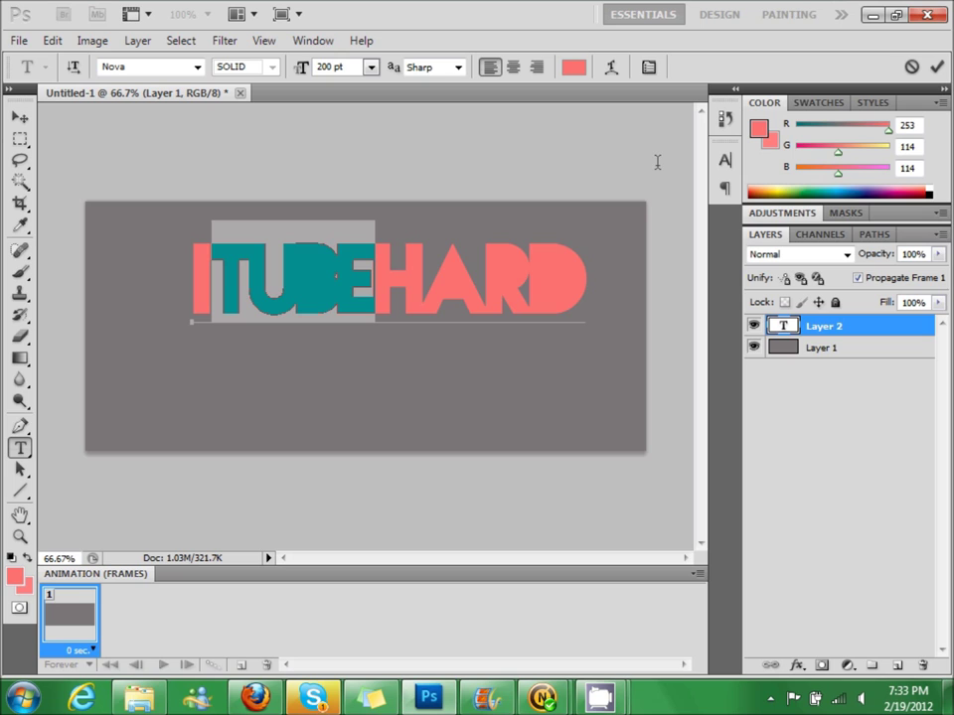
{"action": "left_click", "coordinate": [758, 128]}
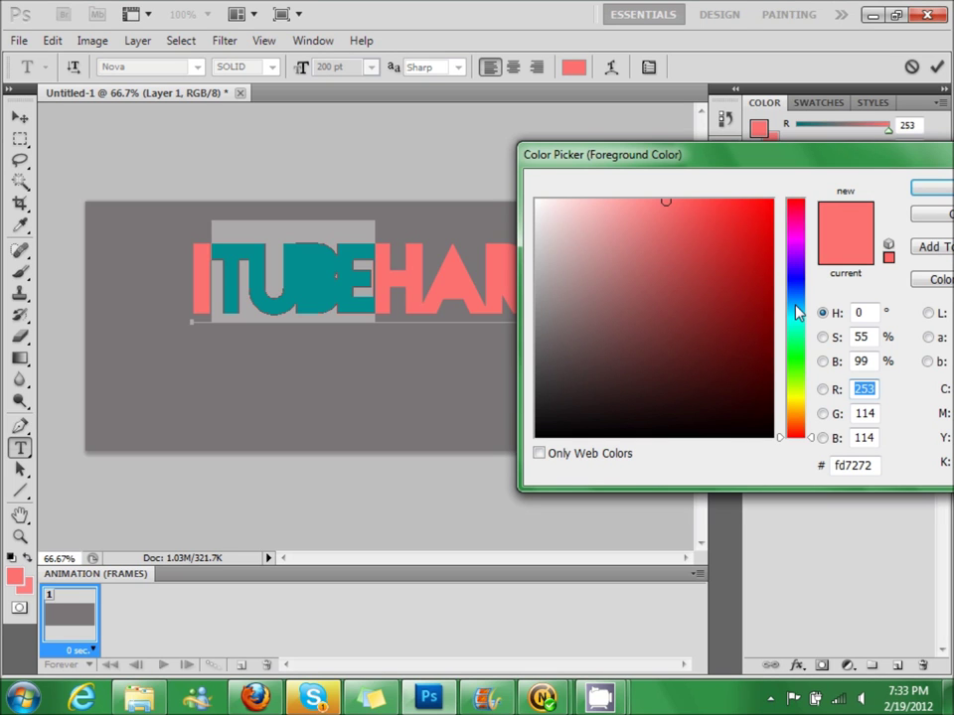
{"action": "left_click_drag", "start_coordinate": [796, 300], "coordinate": [802, 300]}
{"action": "left_click", "coordinate": [931, 188]}
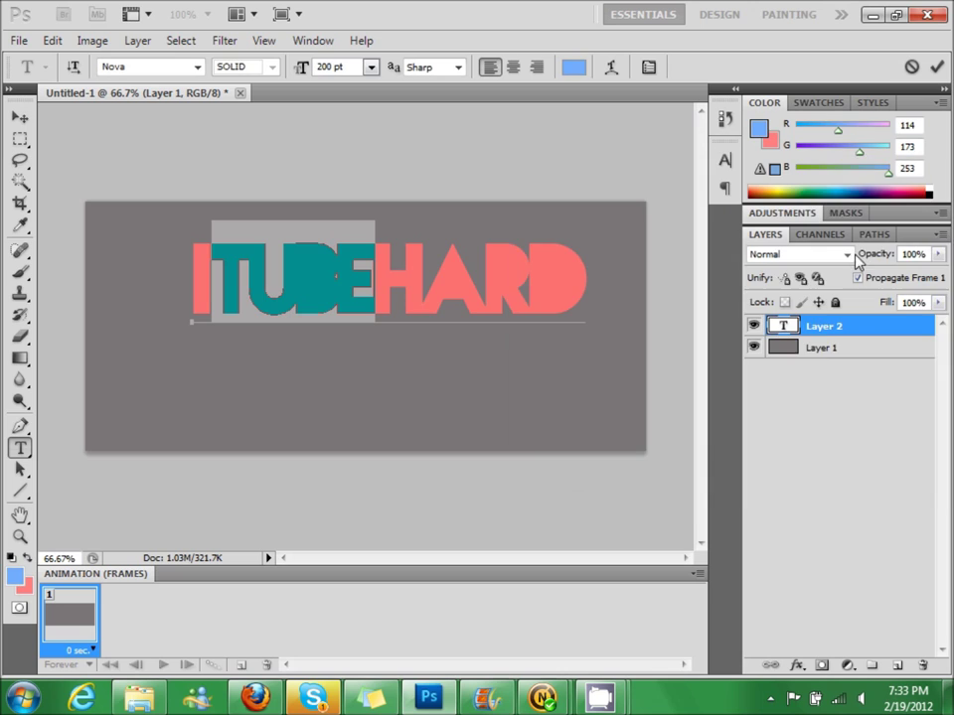
- Commit the text and move it slightly left and down
{"action": "left_click", "coordinate": [819, 328]}
{"action": "key", "text": "v"}
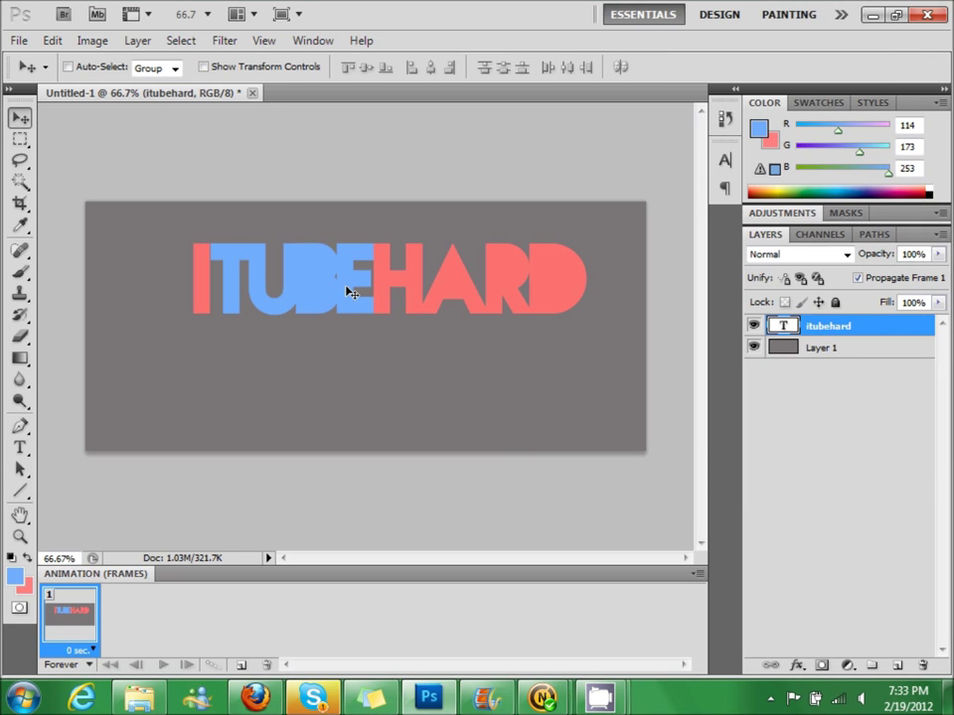
{"action": "left_click_drag", "start_coordinate": [349, 292], "coordinate": [330, 316]}
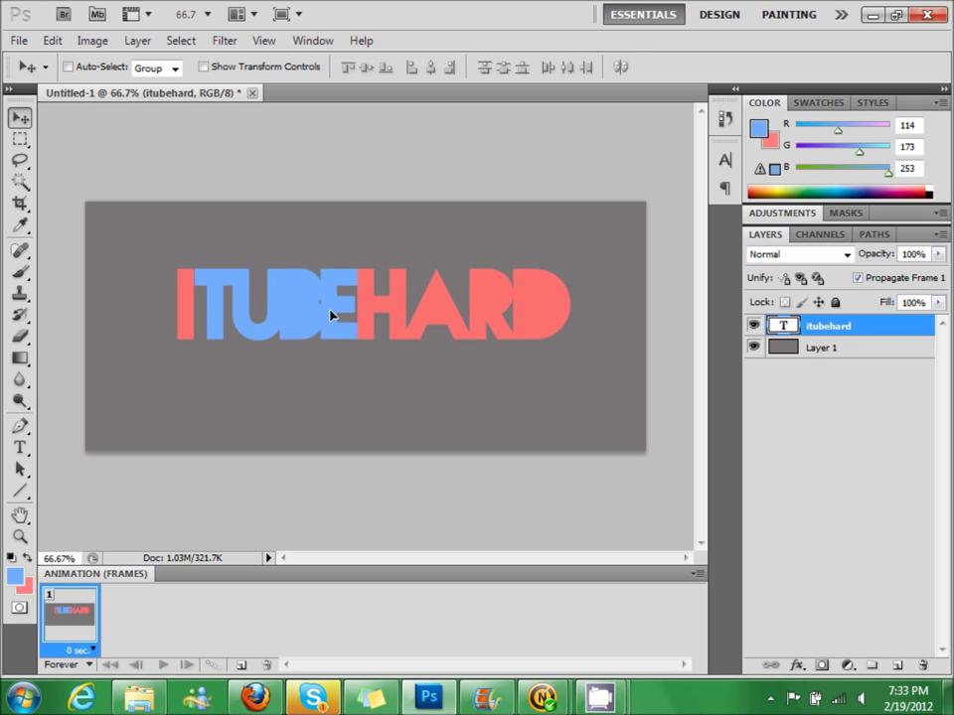
{"action": "left_click", "coordinate": [224, 41]}
{"action": "mouse_move", "coordinate": [320, 42]}
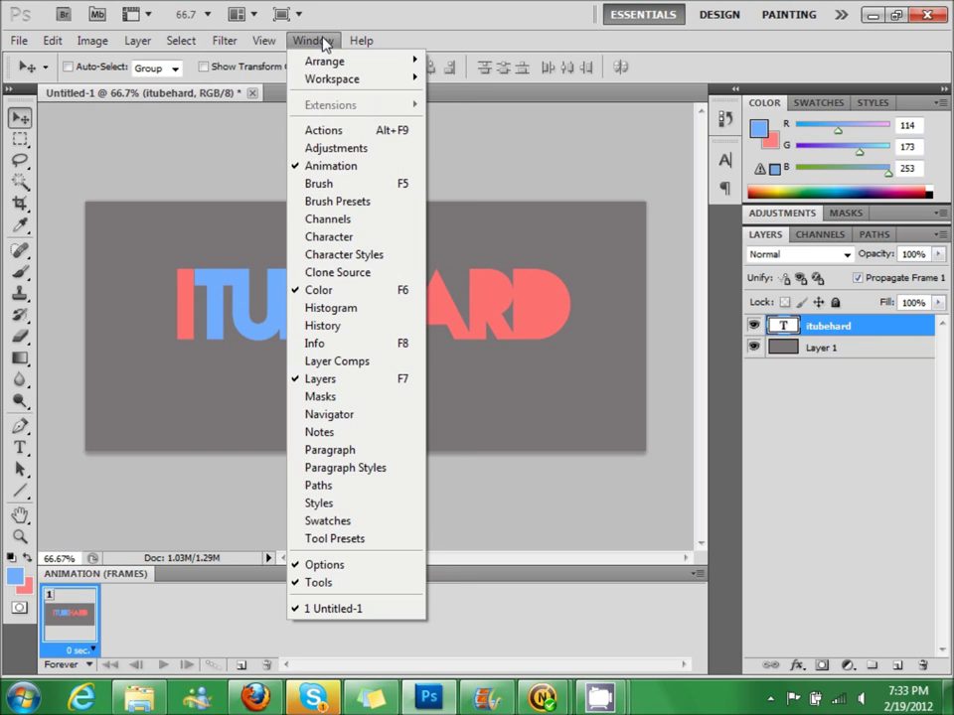
{"action": "left_click", "coordinate": [330, 166]}
{"action": "left_click", "coordinate": [314, 41]}
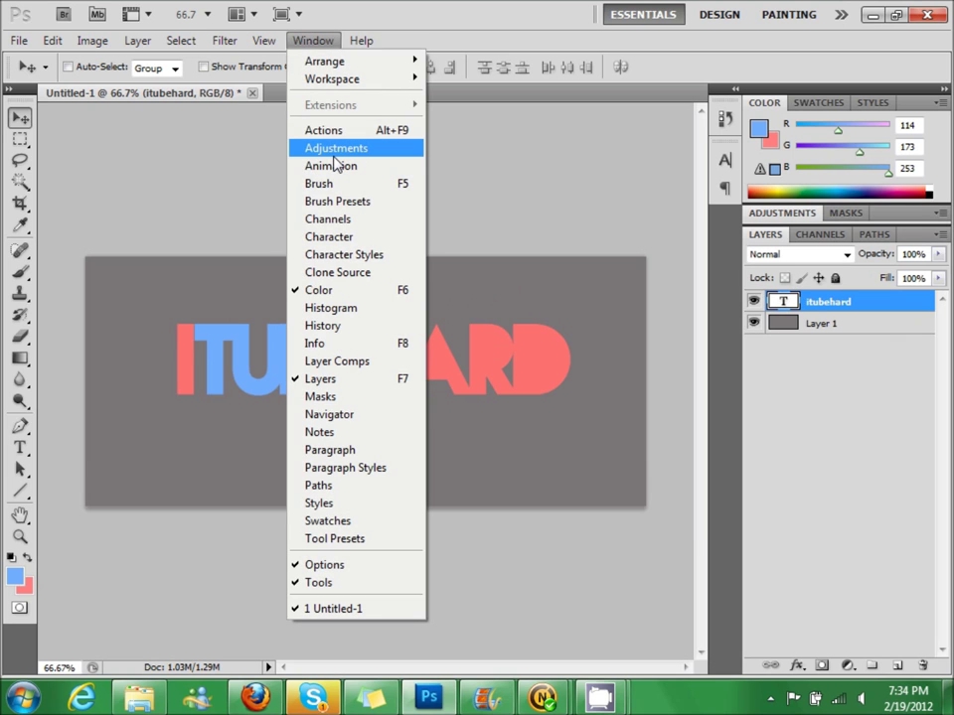
{"action": "left_click", "coordinate": [336, 166]}
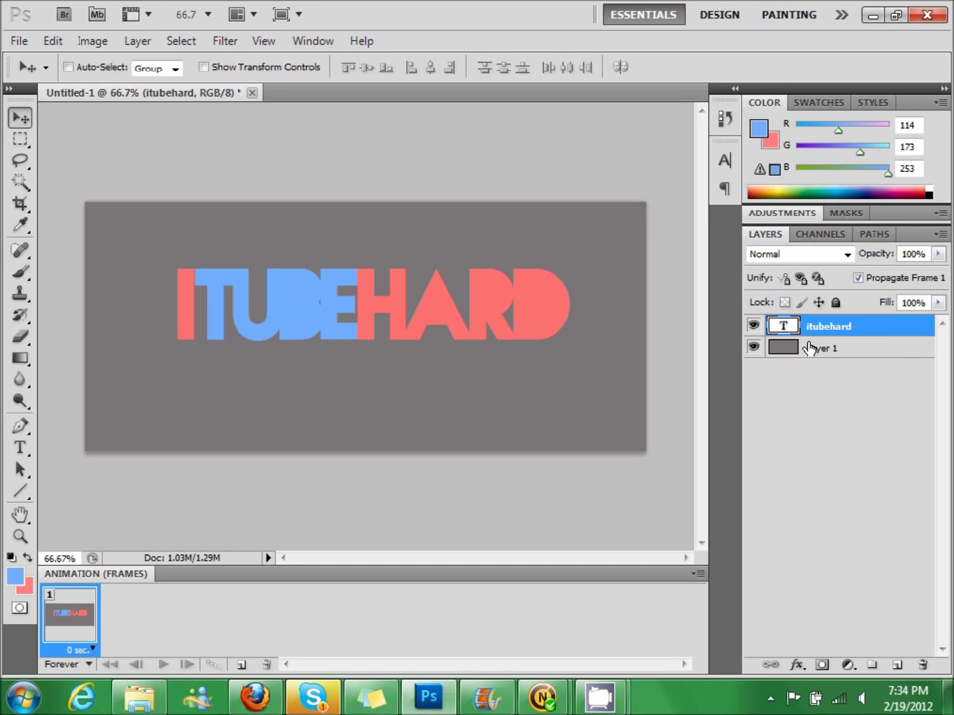
- On a new Layer 2, paint a white dot near the top-left using a 40 px, 0% hardness brush
{"action": "left_click", "coordinate": [897, 665]}
{"action": "left_click", "coordinate": [20, 271]}
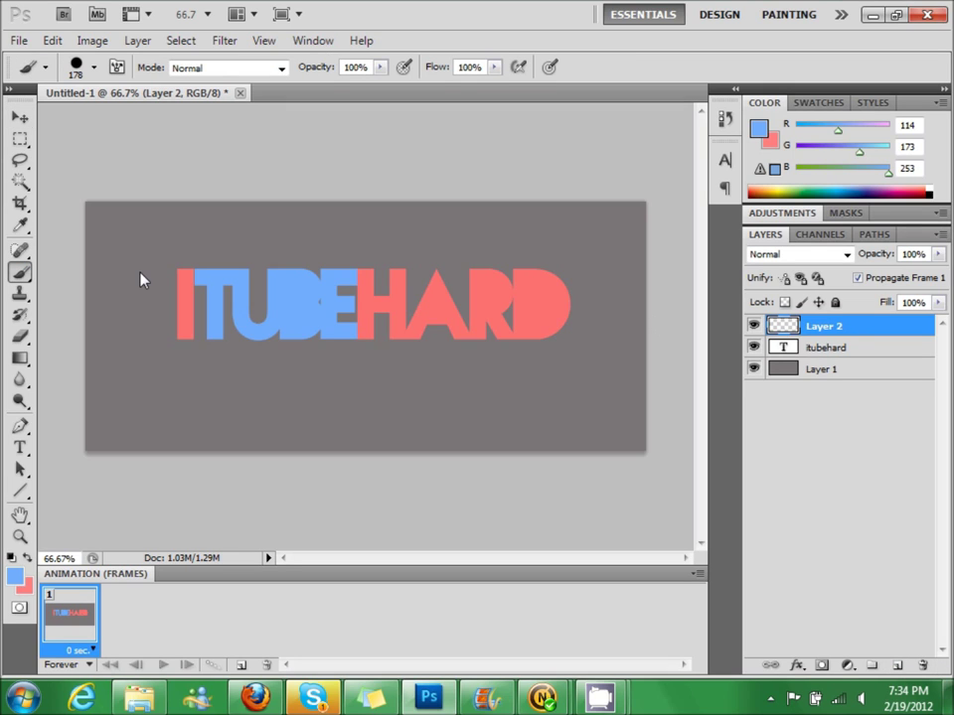
{"action": "right_click", "coordinate": [344, 332]}
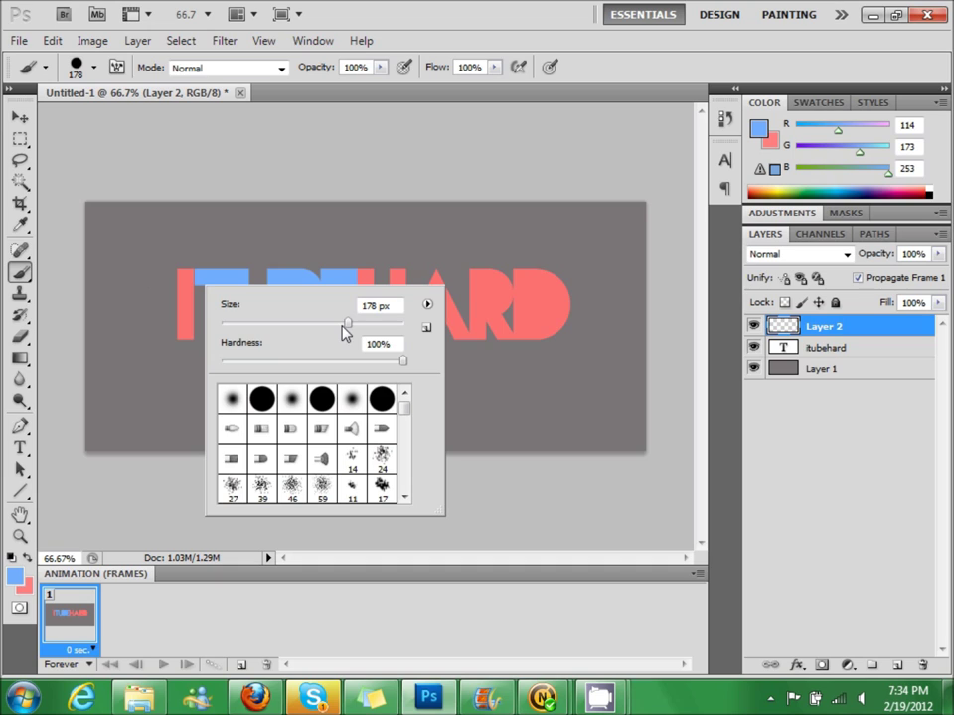
{"action": "left_click", "coordinate": [348, 324]}
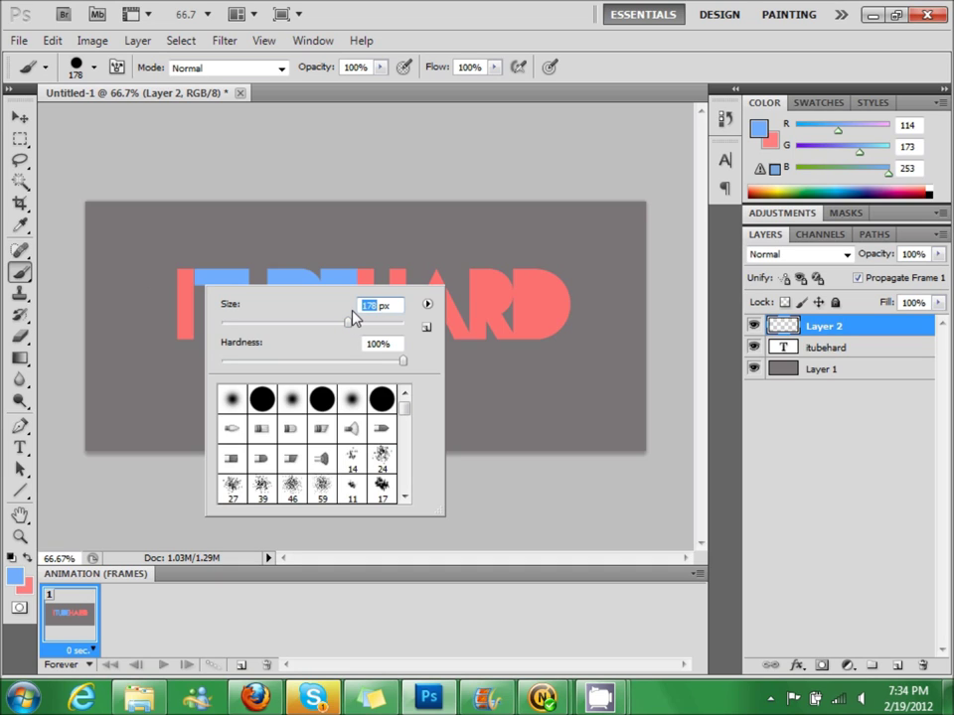
{"action": "type", "text": "40"}
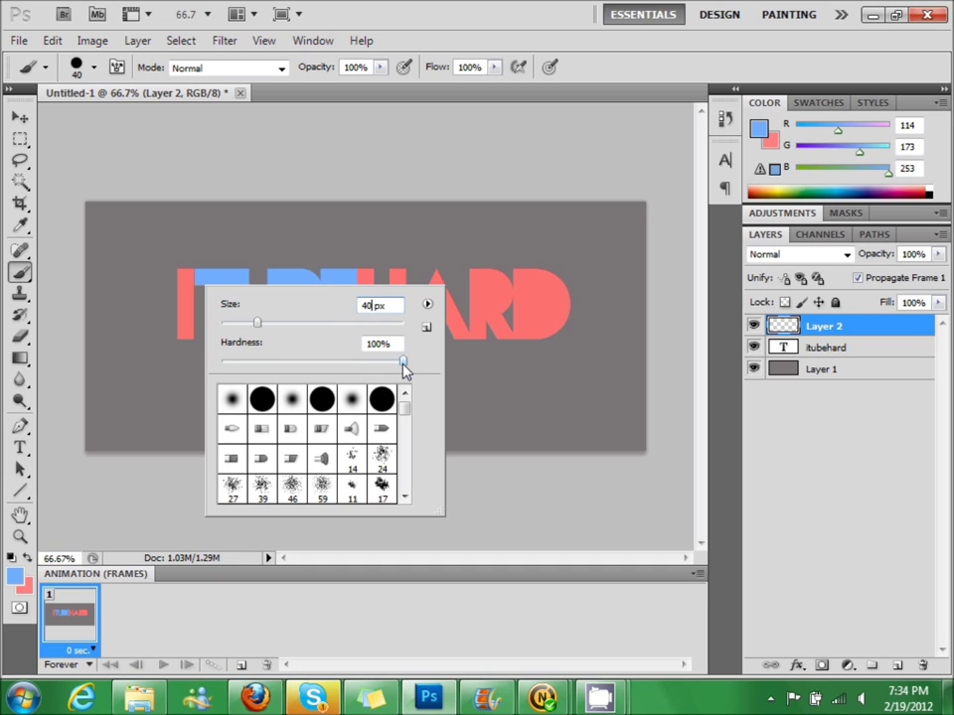
{"action": "left_click_drag", "start_coordinate": [405, 371], "coordinate": [108, 378]}
{"action": "key", "text": "Return"}
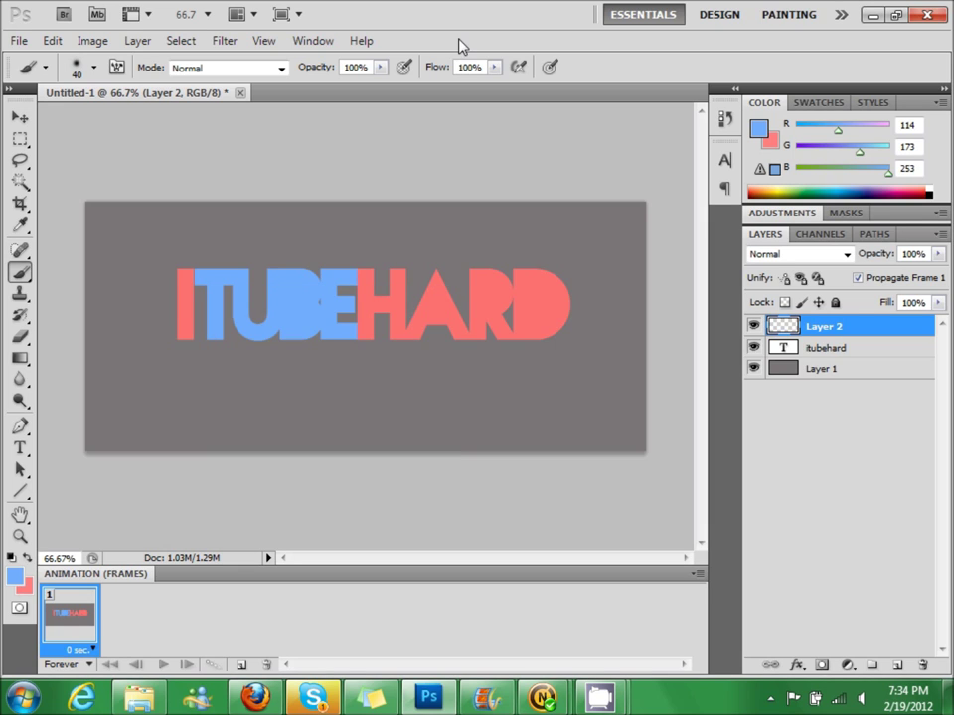
{"action": "left_click", "coordinate": [928, 192]}
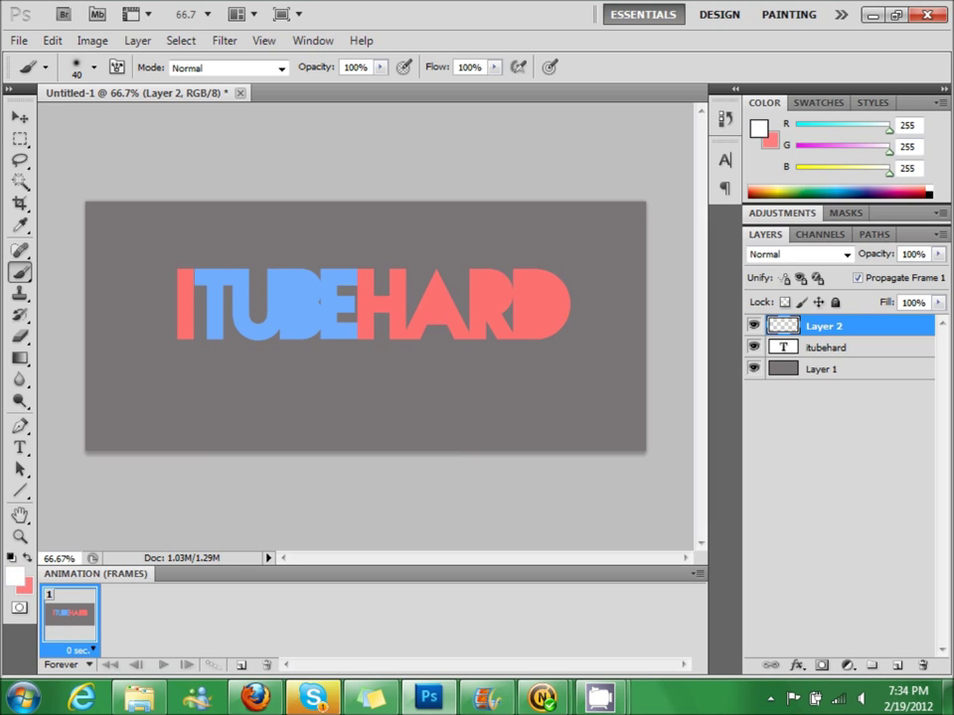
{"action": "left_click", "coordinate": [169, 208]}
- Extend the white dot into a vertical stroke to the canvas bottom and widen it to about 180%
{"action": "left_click", "coordinate": [169, 290], "text": "shift"}
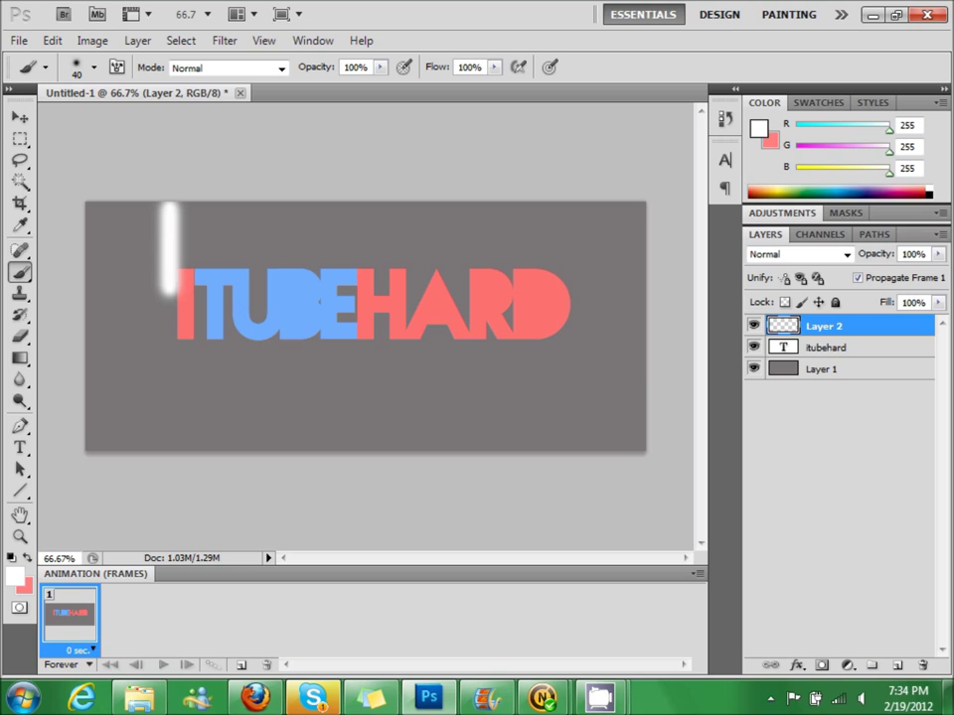
{"action": "left_click", "coordinate": [168, 449], "text": "shift"}
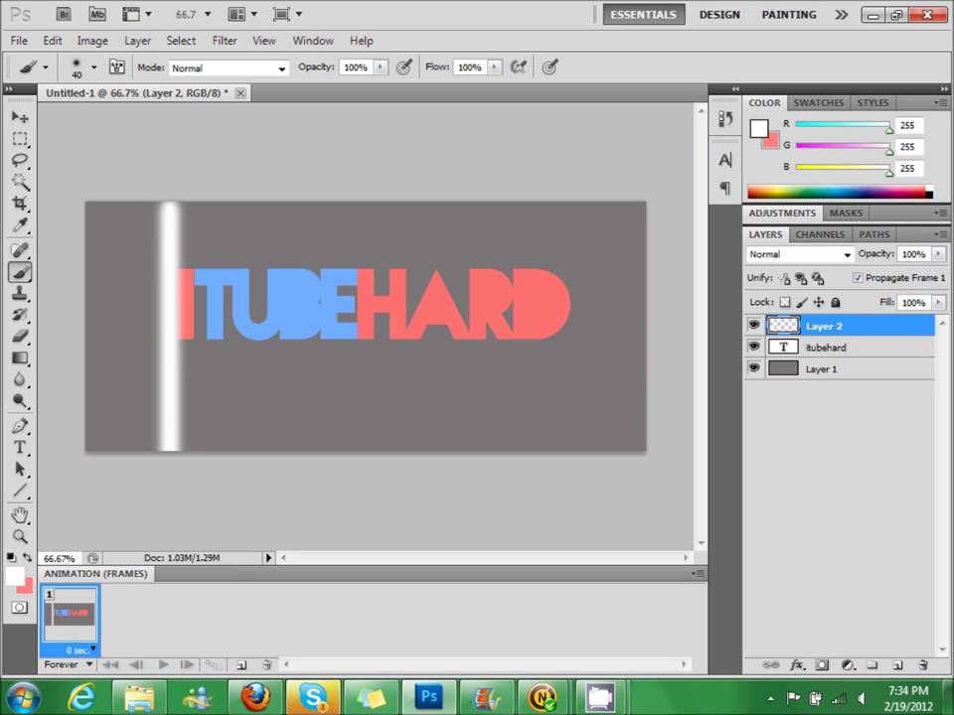
{"action": "key", "text": "ctrl+t"}
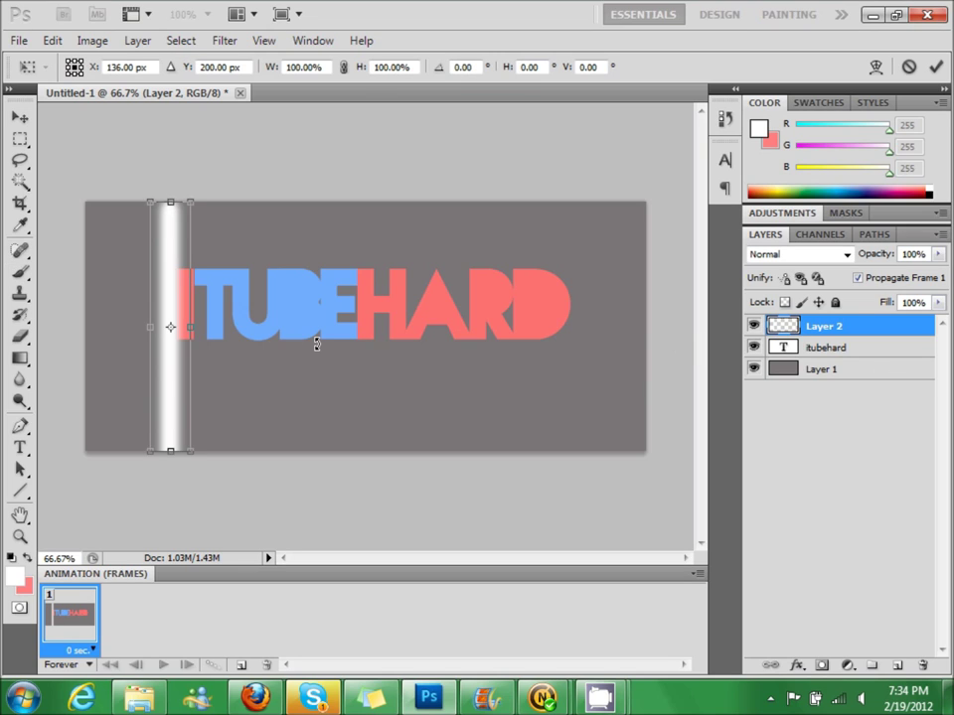
{"action": "left_click_drag", "start_coordinate": [150, 327], "coordinate": [118, 339]}
{"action": "key", "text": "Return"}
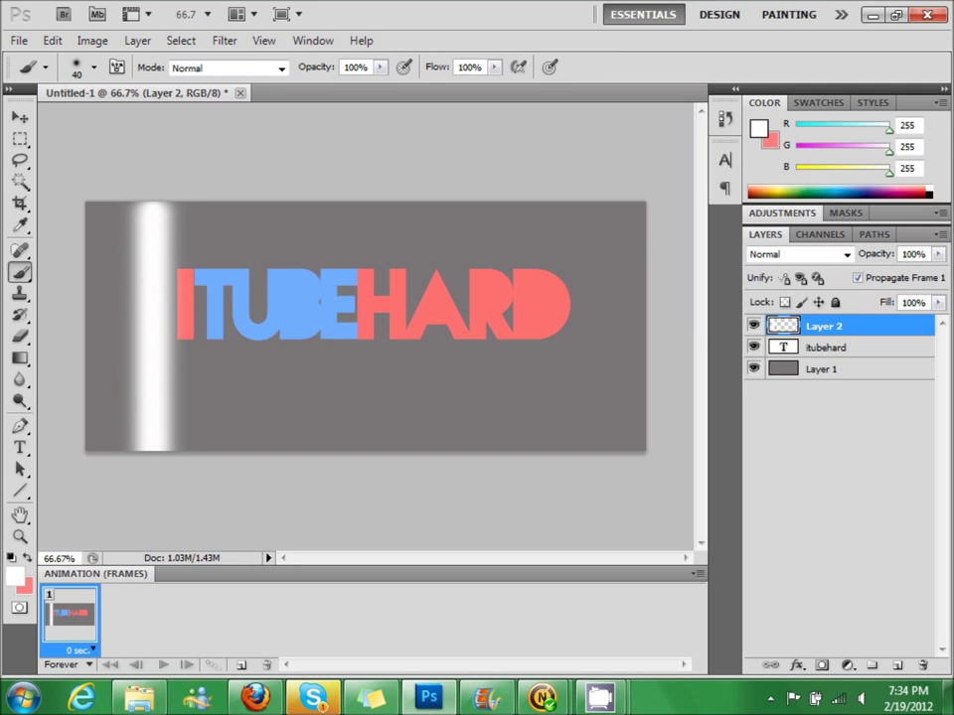
- Nudge the white streak slightly to the right
{"action": "key", "text": "v"}
{"action": "key", "text": "Right"}
{"action": "key", "text": "Right"}
{"action": "key", "text": "Right"}
{"action": "key", "text": "Right"}
{"action": "key", "text": "Right"}
{"action": "key", "text": "Right"}
{"action": "key", "text": "Right"}
{"action": "key", "text": "Right"}
{"action": "key", "text": "Right"}
{"action": "key", "text": "Right"}
{"action": "key", "text": "Right"}
{"action": "key", "text": "Right"}
{"action": "key", "text": "Right"}
{"action": "key", "text": "Right"}
{"action": "key", "text": "Right"}
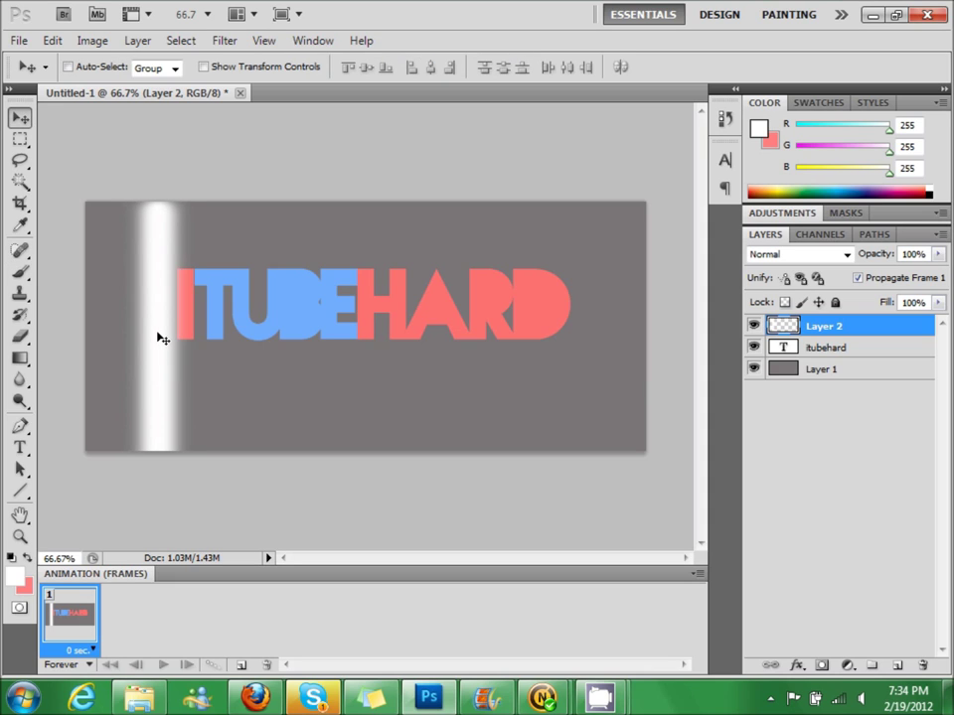
{"action": "key", "text": "Right"}
{"action": "key", "text": "Right"}
{"action": "key", "text": "Right"}
{"action": "key", "text": "Right"}
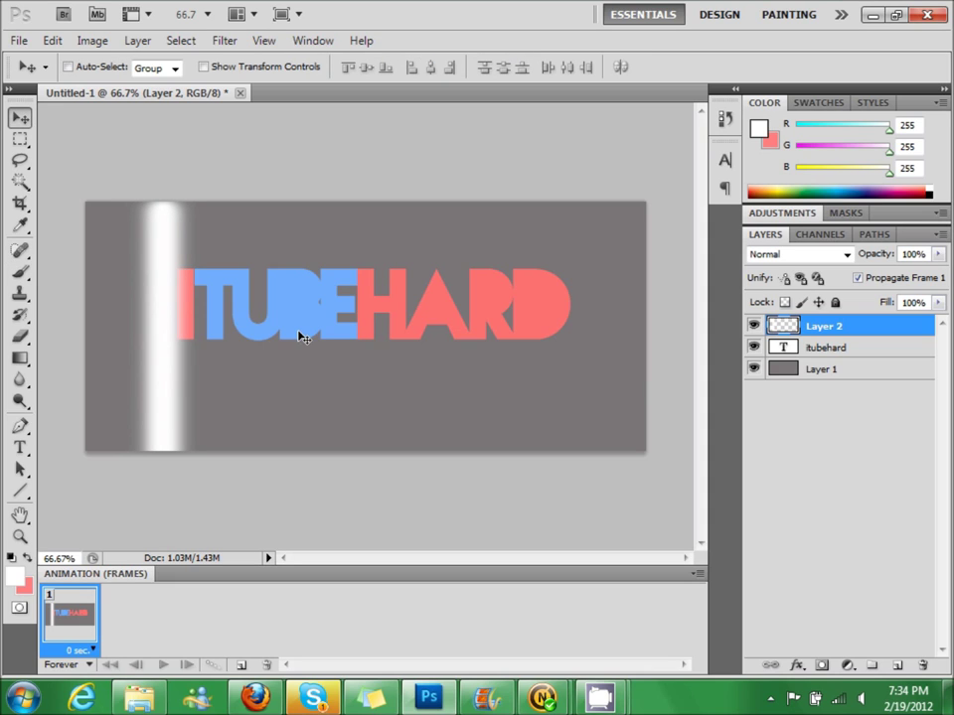
- Duplicate the animation frame and drag the white streak past the right edge of HARD
{"action": "left_click", "coordinate": [240, 667]}
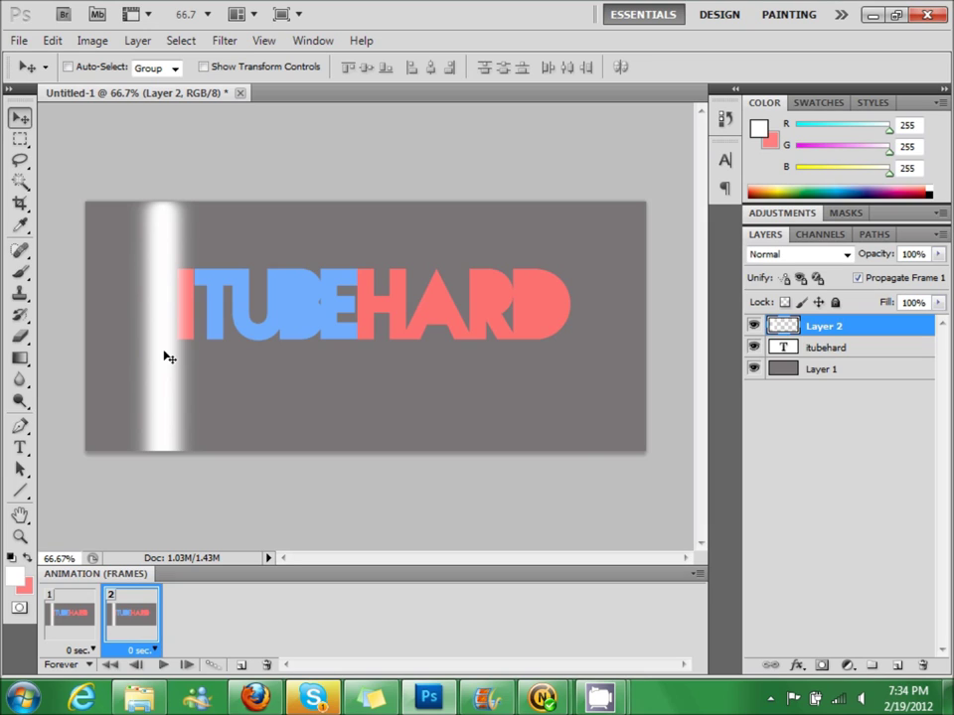
{"action": "left_click_drag", "start_coordinate": [175, 358], "coordinate": [583, 393]}
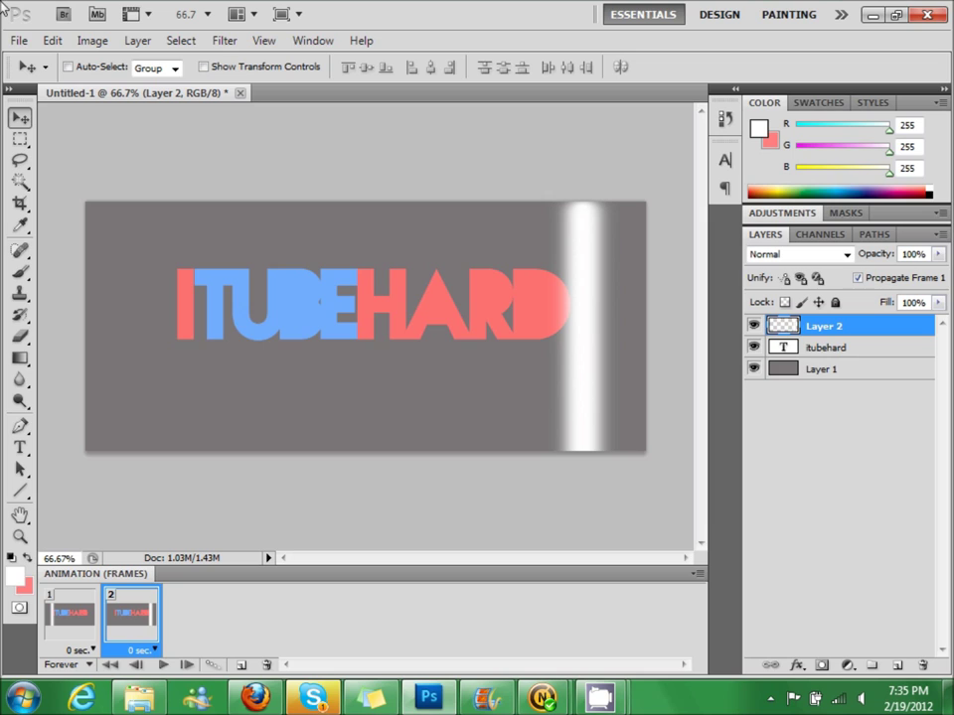
- Merge the itubehard text layer with a new empty layer into rasterized Layer 3
{"action": "left_click", "coordinate": [813, 345], "text": "shift"}
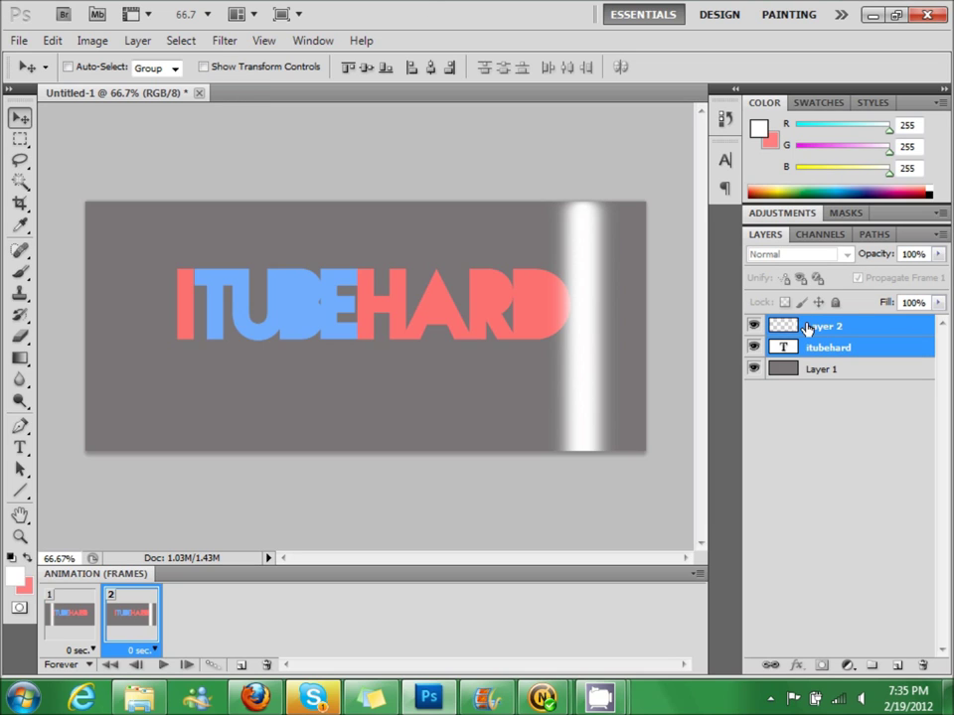
{"action": "left_click", "coordinate": [812, 347]}
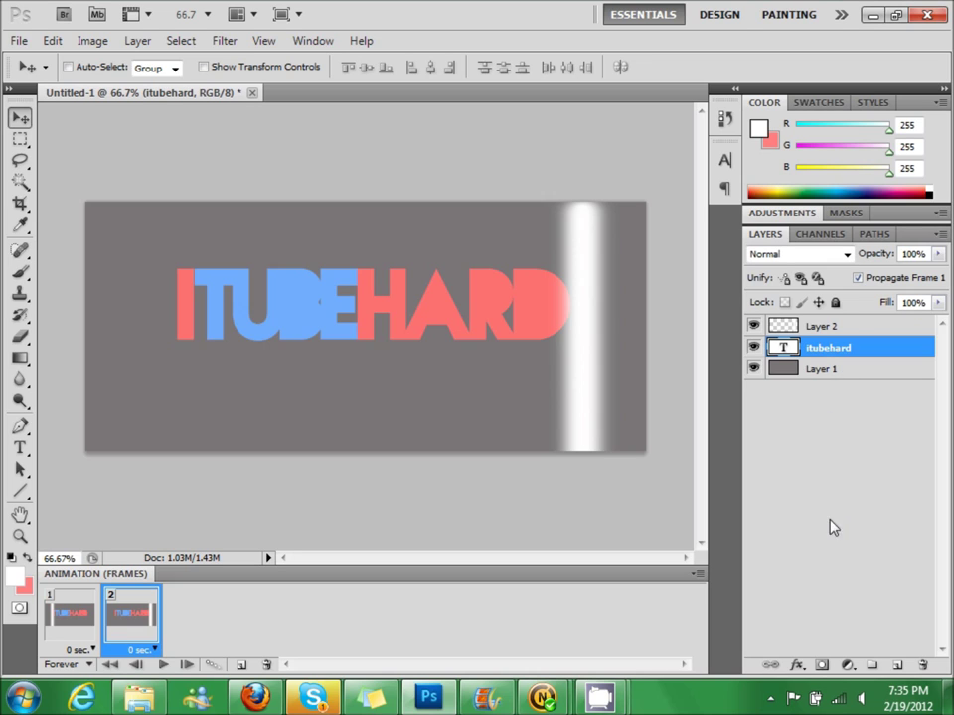
{"action": "left_click", "coordinate": [897, 664]}
{"action": "left_click", "coordinate": [811, 376], "text": "shift"}
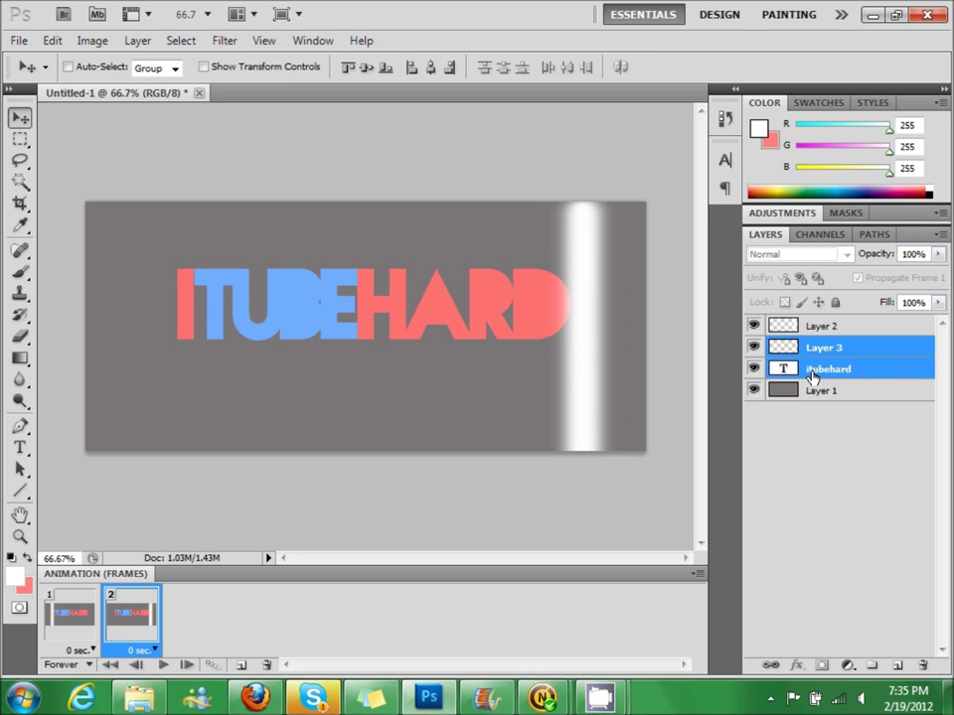
{"action": "key", "text": "ctrl+e"}
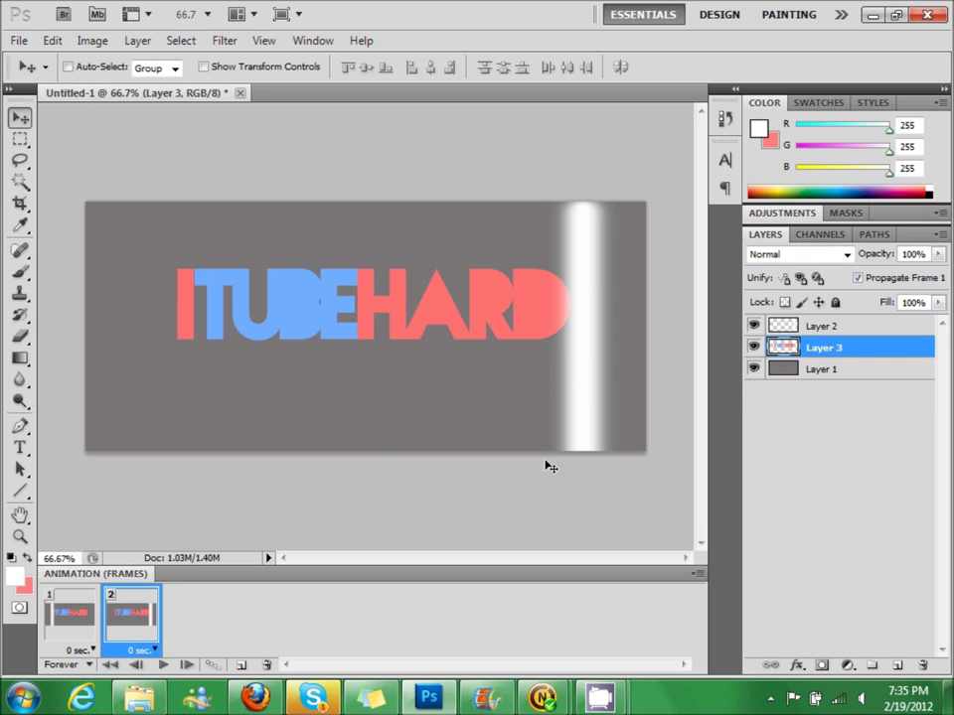
{"action": "left_click", "coordinate": [54, 621]}
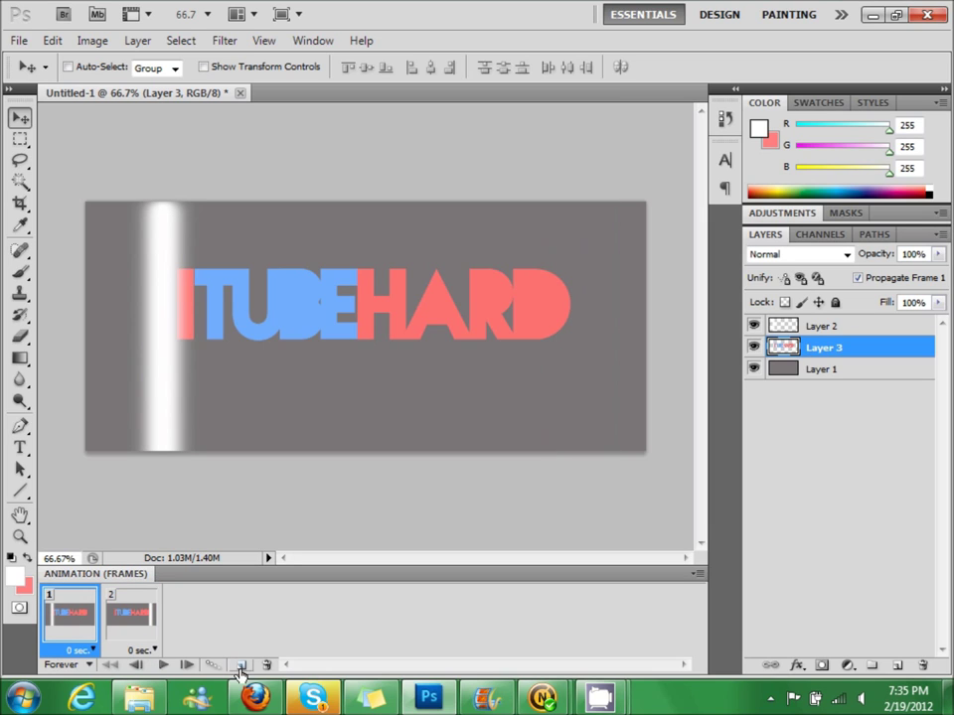
- Set both animation frames to No delay and bring up the Tween settings
{"action": "left_click", "coordinate": [134, 616], "text": "shift"}
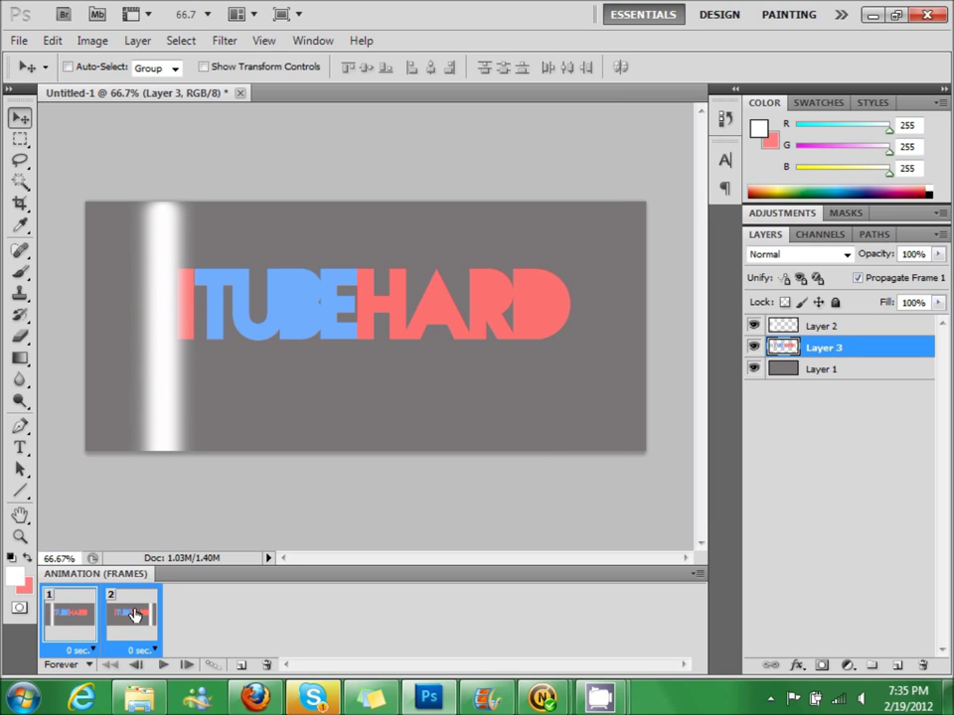
{"action": "left_click", "coordinate": [92, 652]}
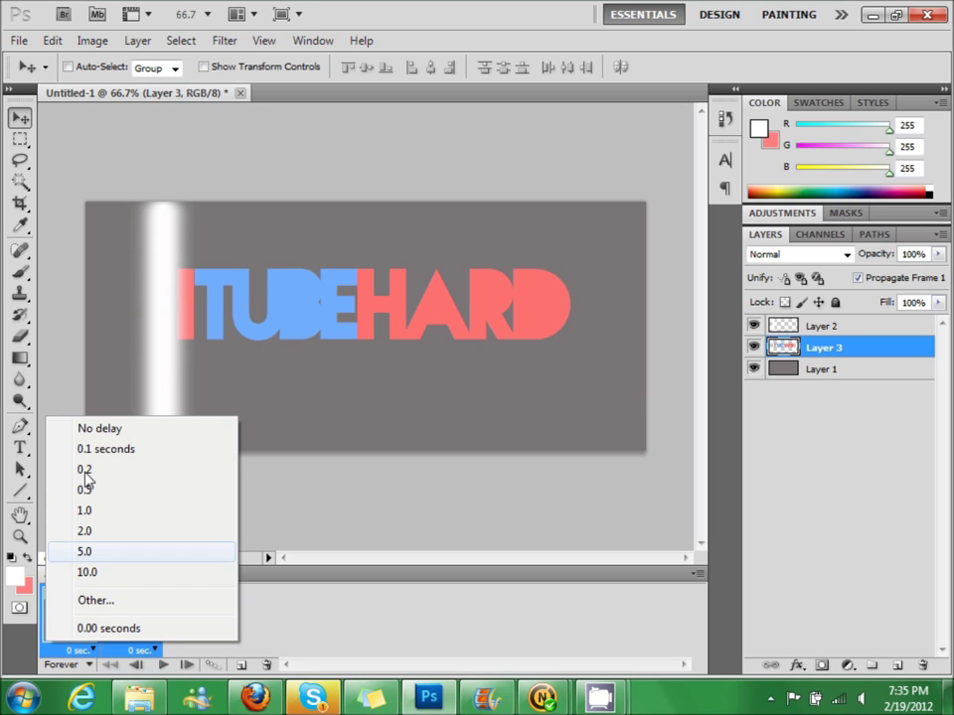
{"action": "left_click", "coordinate": [104, 431]}
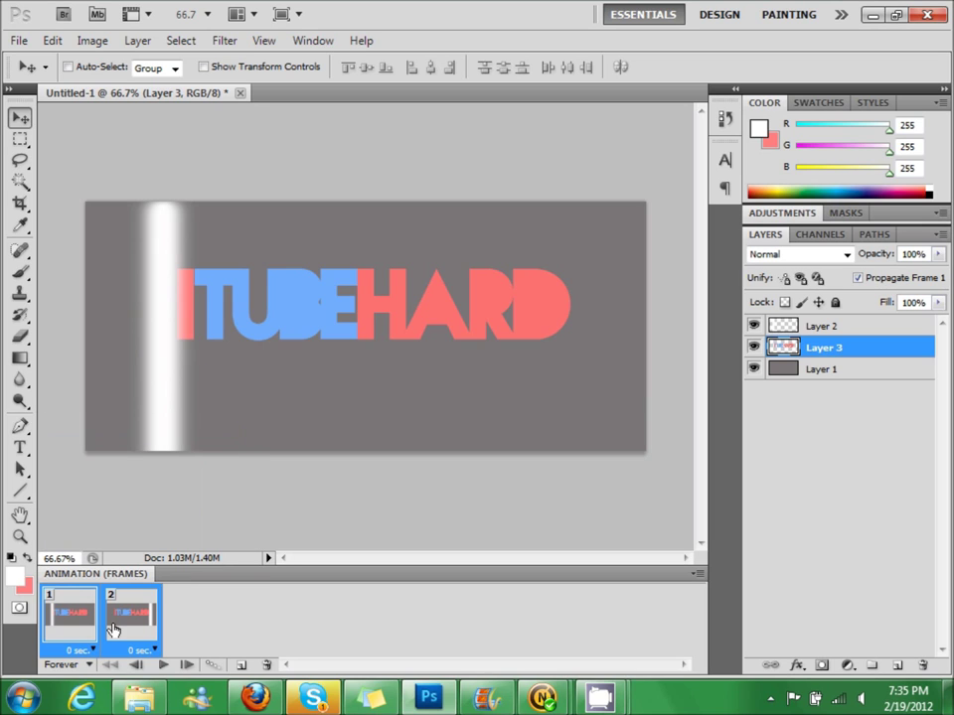
{"action": "left_click", "coordinate": [211, 665]}
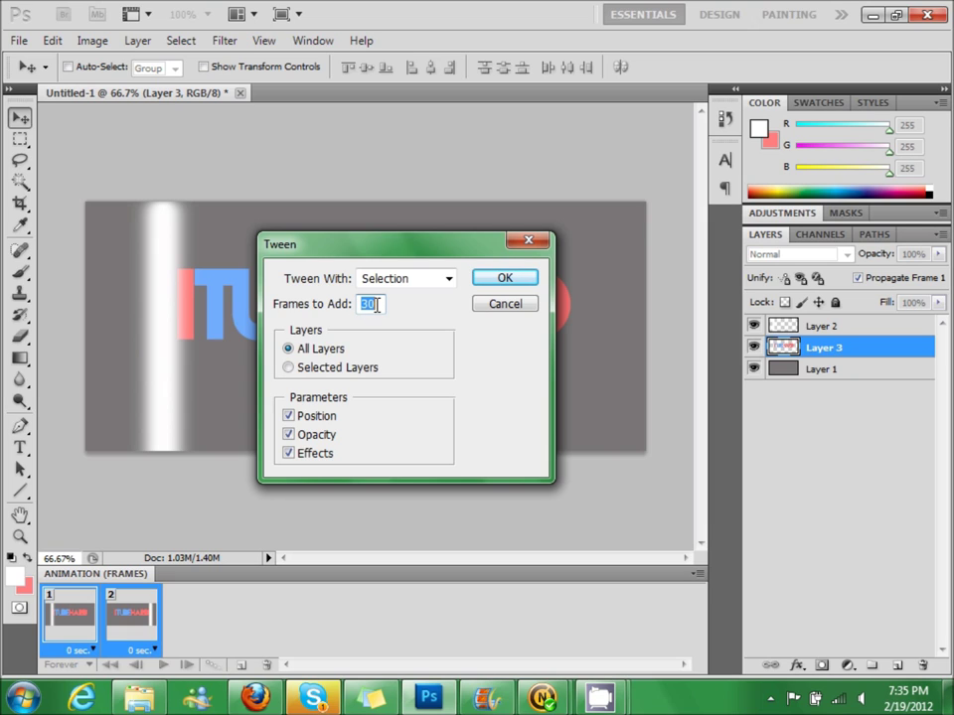
- Tween 25 frames between the two keyframes and preview the sliding shine
{"action": "type", "text": "25"}
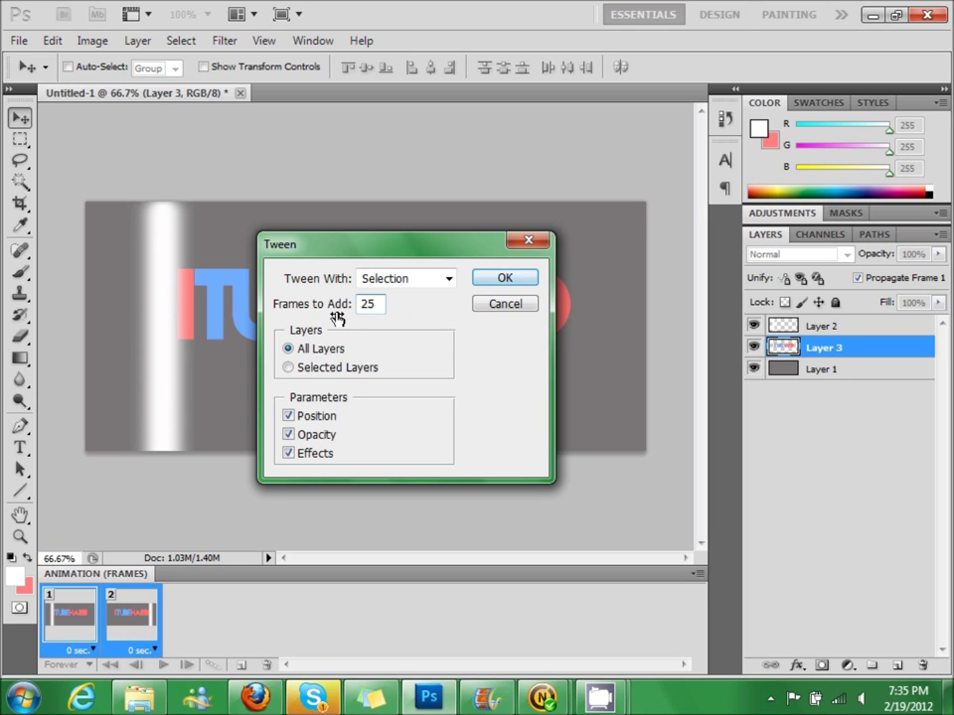
{"action": "left_click", "coordinate": [505, 279]}
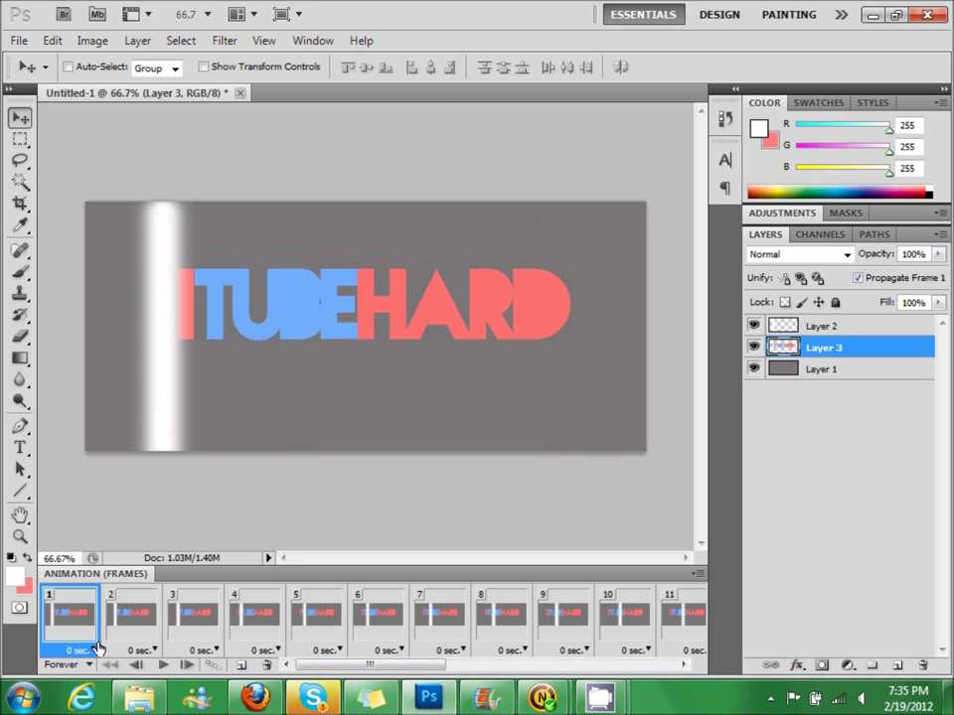
{"action": "left_click", "coordinate": [163, 664]}
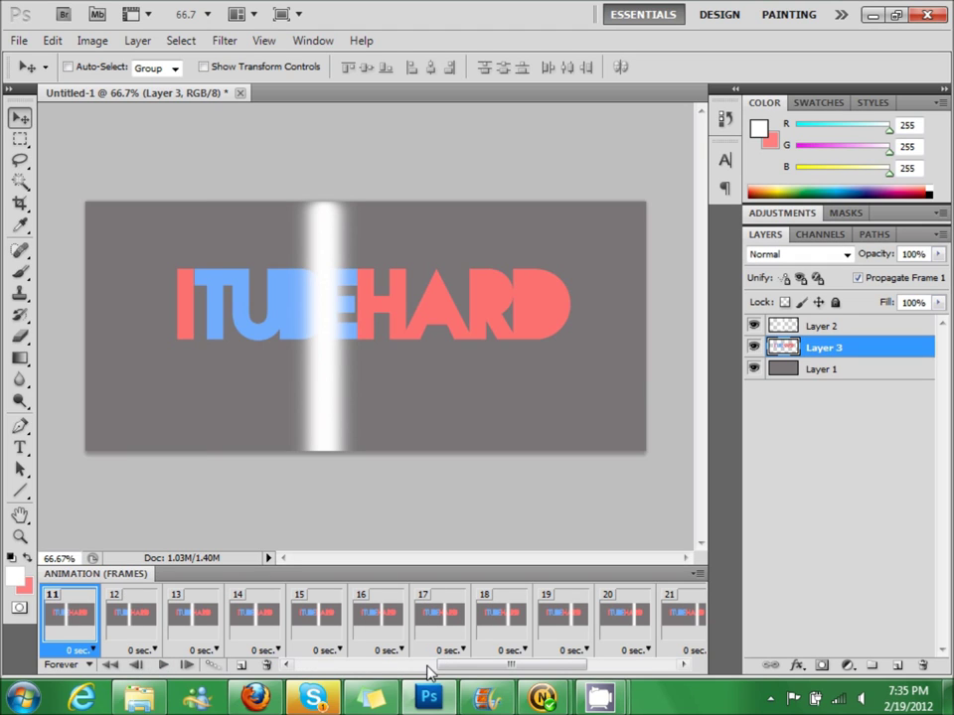
{"action": "left_click", "coordinate": [308, 665]}
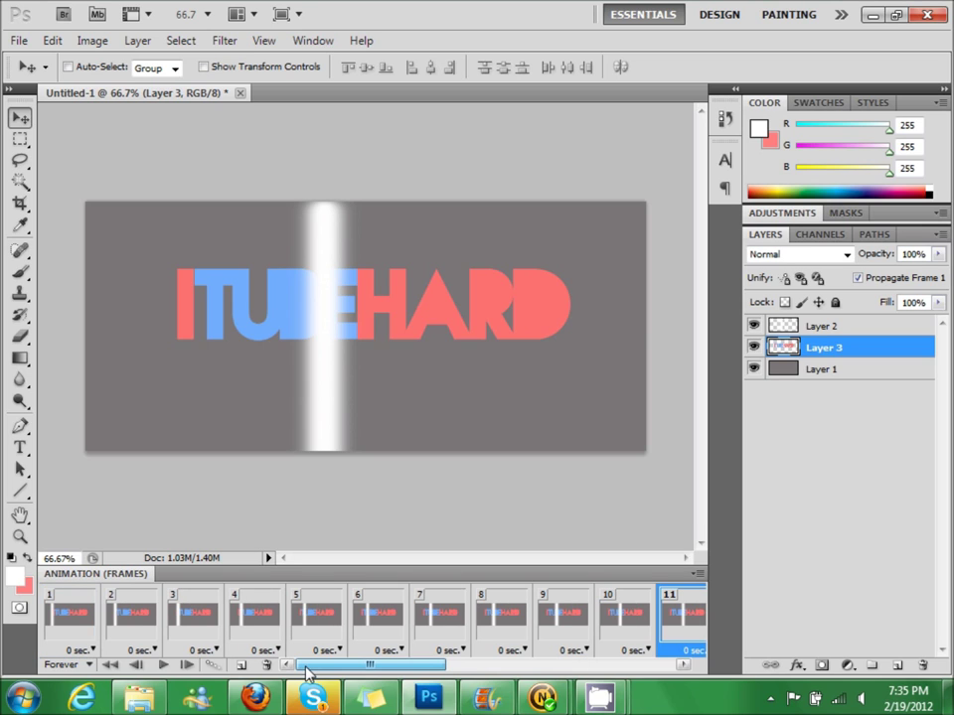
{"action": "left_click", "coordinate": [69, 616]}
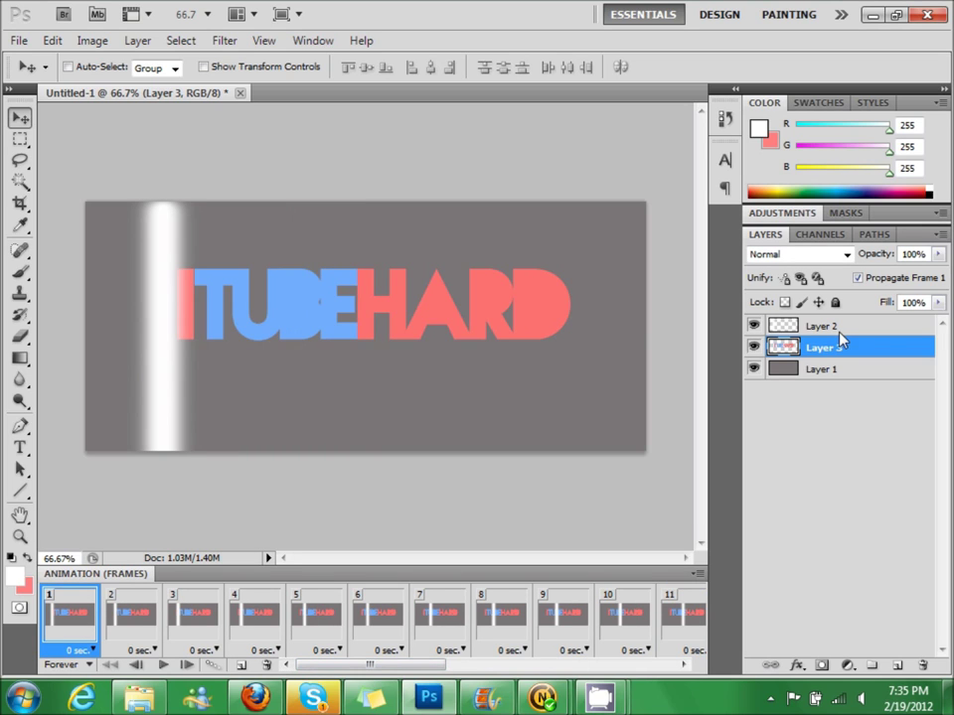
- Make Layer 2 a clipping mask on Layer 3 and preview the animation
{"action": "left_click", "coordinate": [838, 330]}
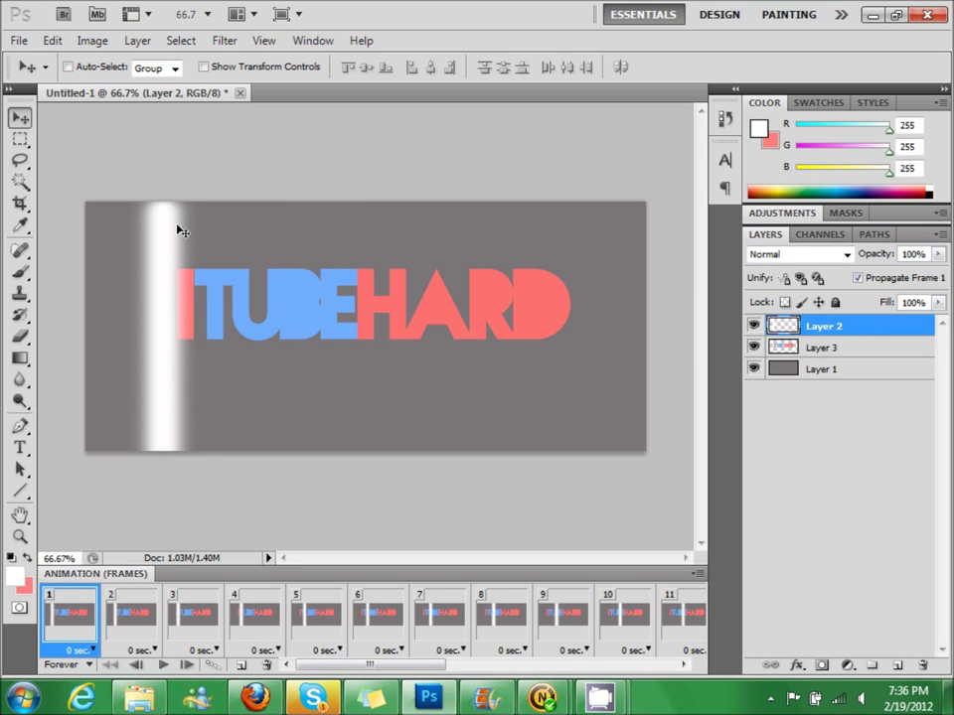
{"action": "right_click", "coordinate": [835, 329]}
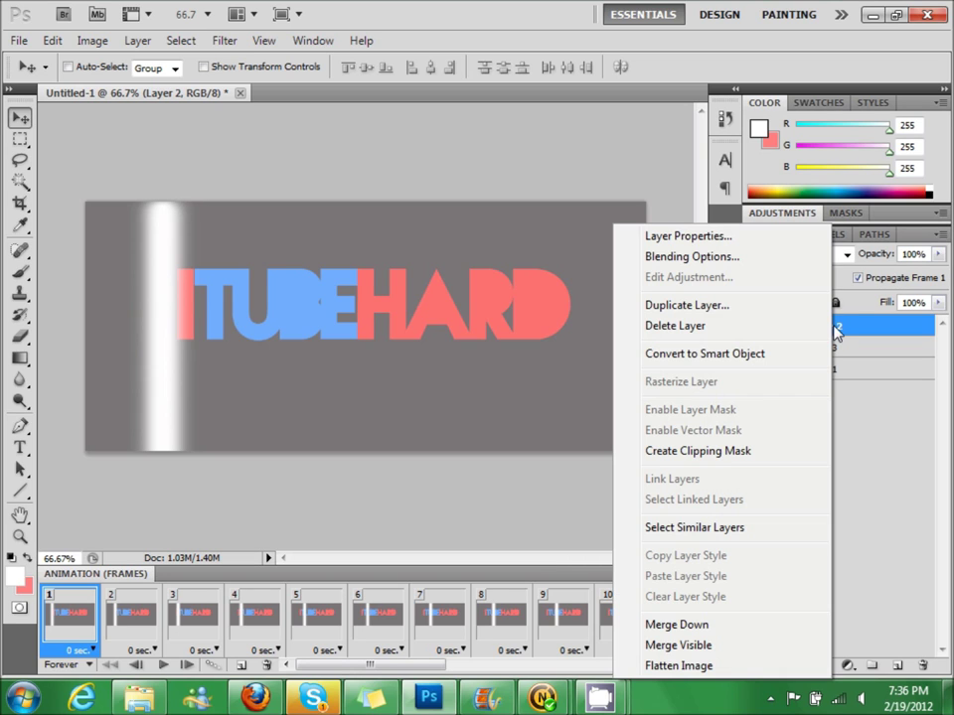
{"action": "left_click", "coordinate": [727, 451]}
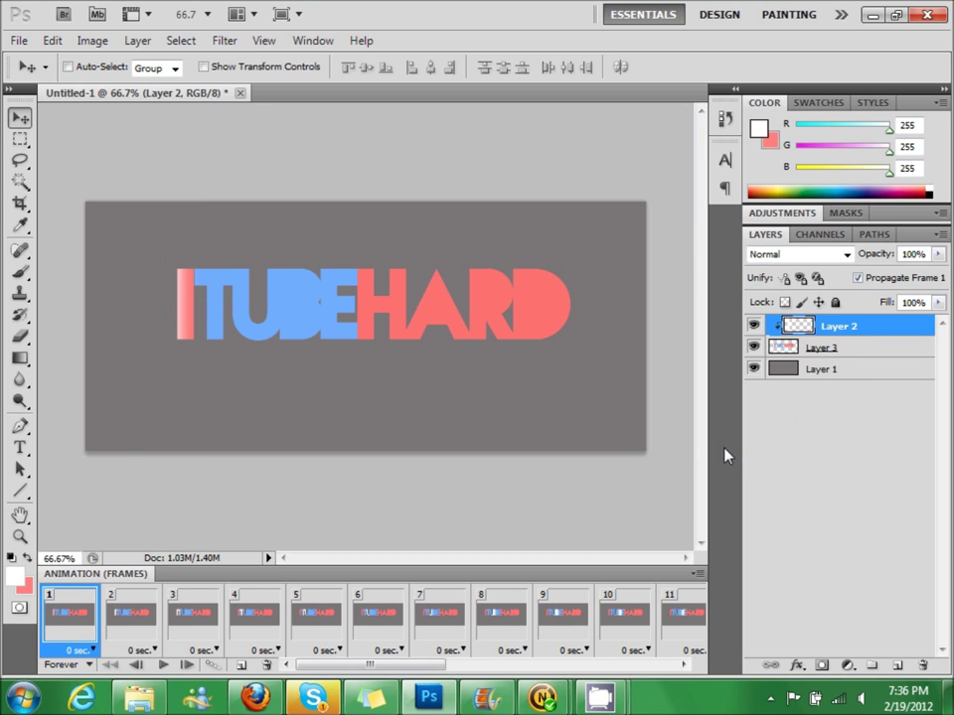
{"action": "left_click", "coordinate": [164, 666]}
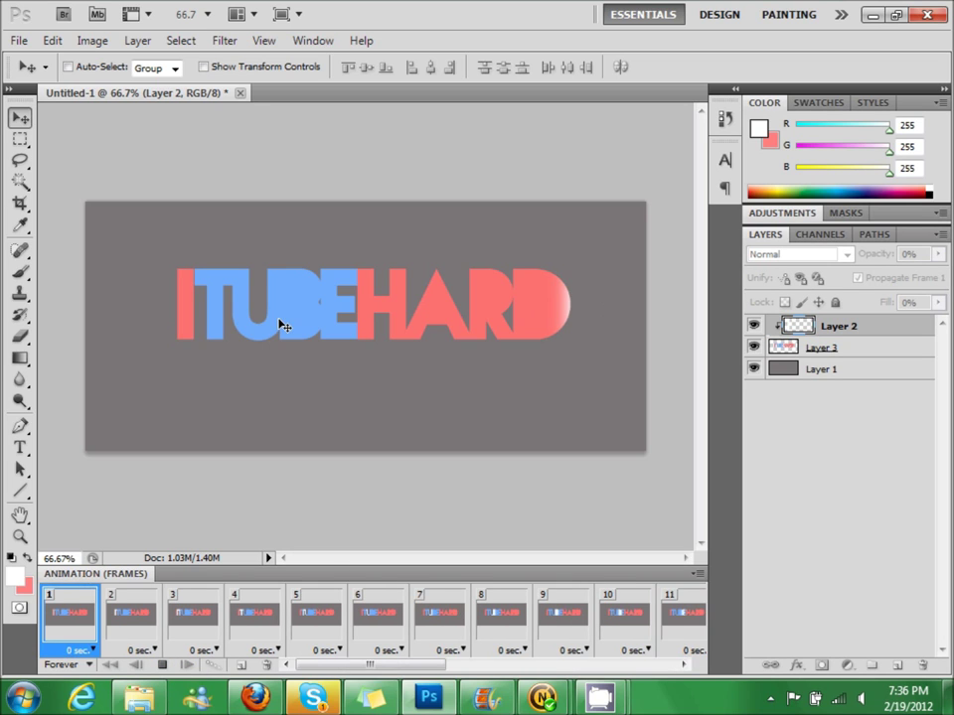
{"action": "left_click", "coordinate": [162, 665]}
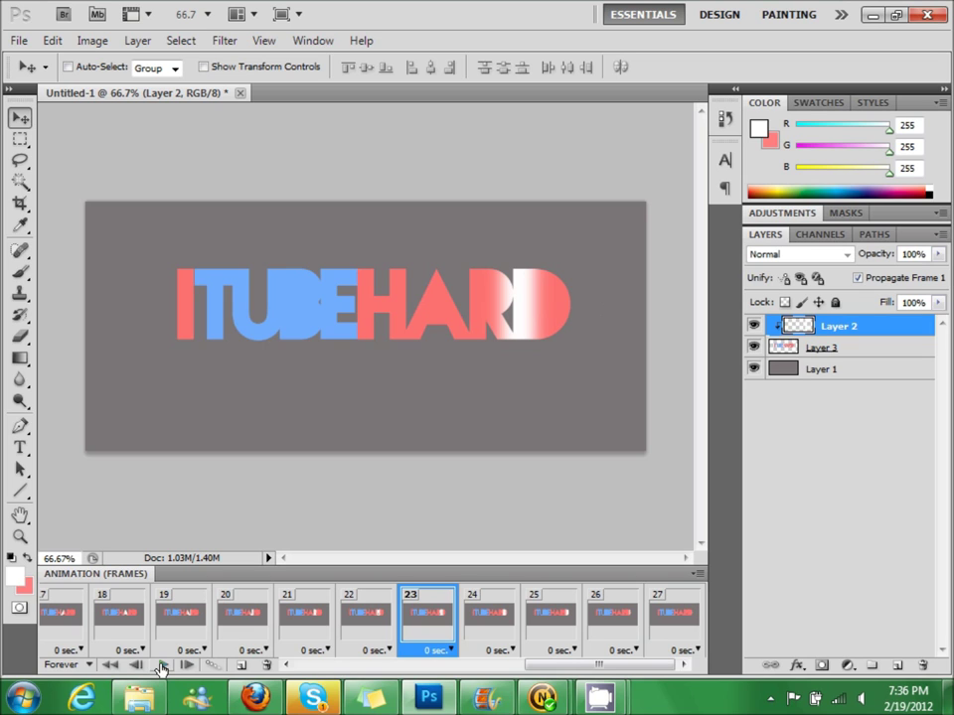
- Play and stop the looping GIF preview in Save for Web & Devices, then start saving it
{"action": "left_click", "coordinate": [20, 42]}
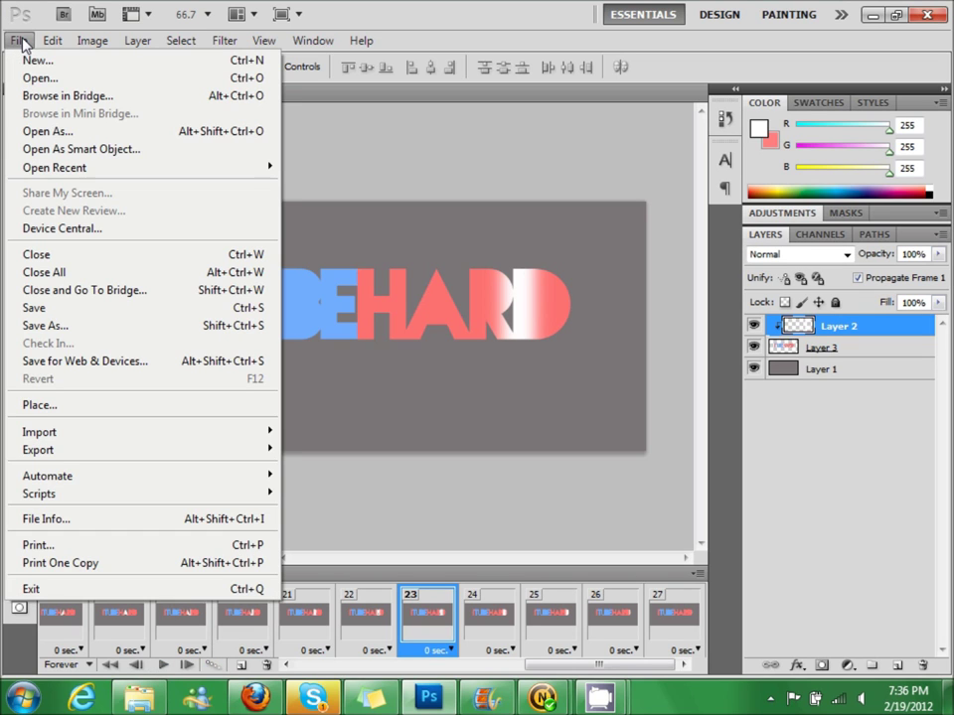
{"action": "left_click", "coordinate": [48, 361]}
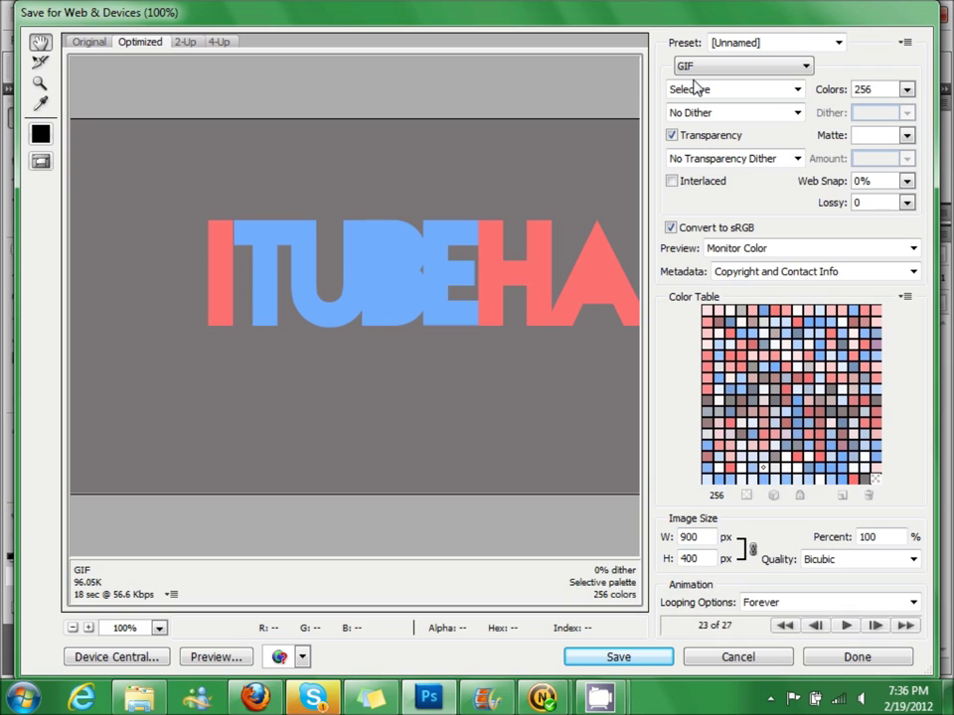
{"action": "left_click", "coordinate": [847, 627]}
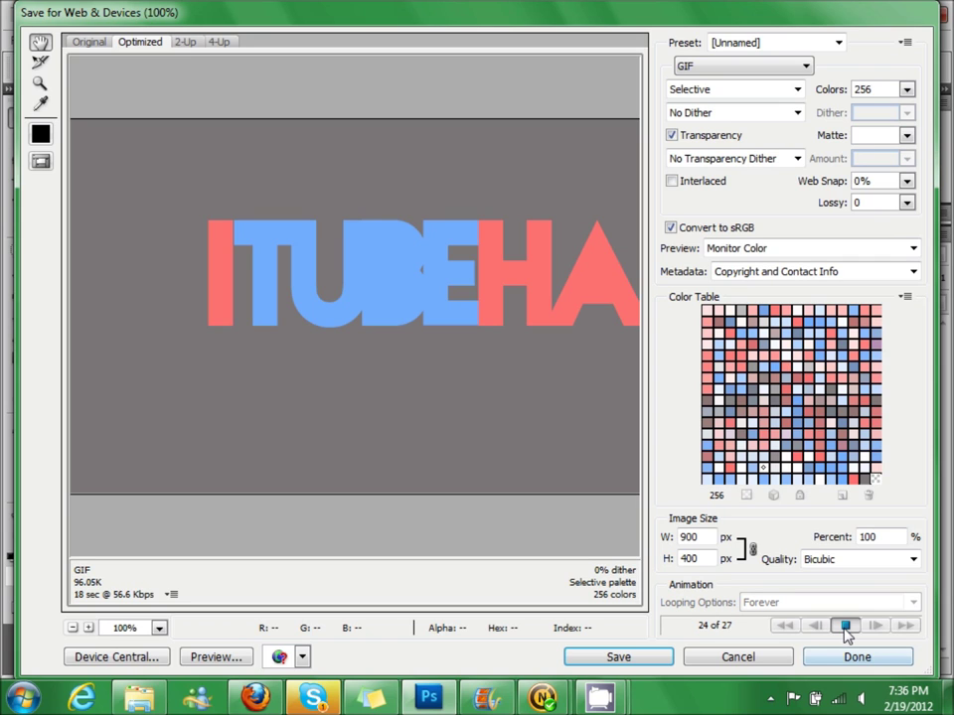
{"action": "left_click", "coordinate": [845, 627]}
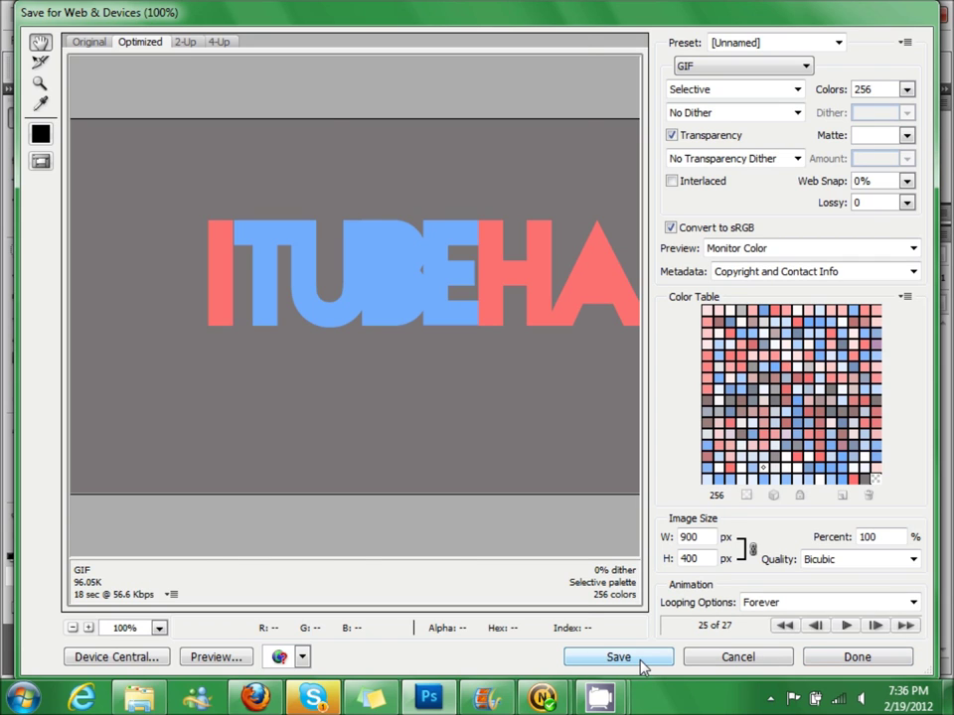
{"action": "left_click", "coordinate": [618, 656]}
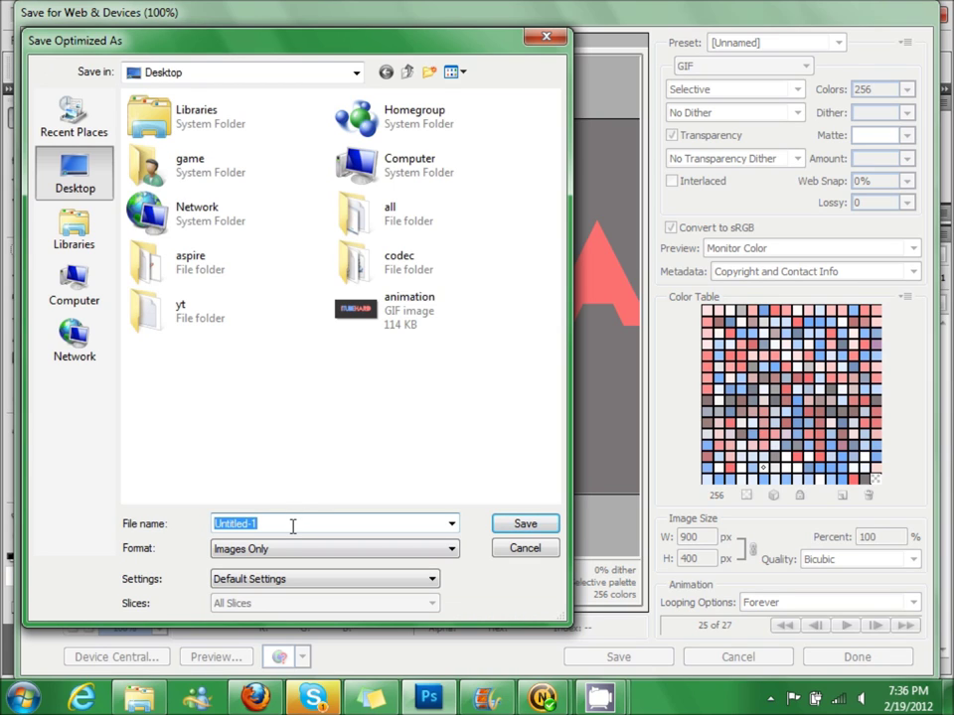
- Save the optimized GIF to the Desktop under the file name 'animated'
{"action": "type", "text": "animated"}
{"action": "left_click", "coordinate": [554, 523]}
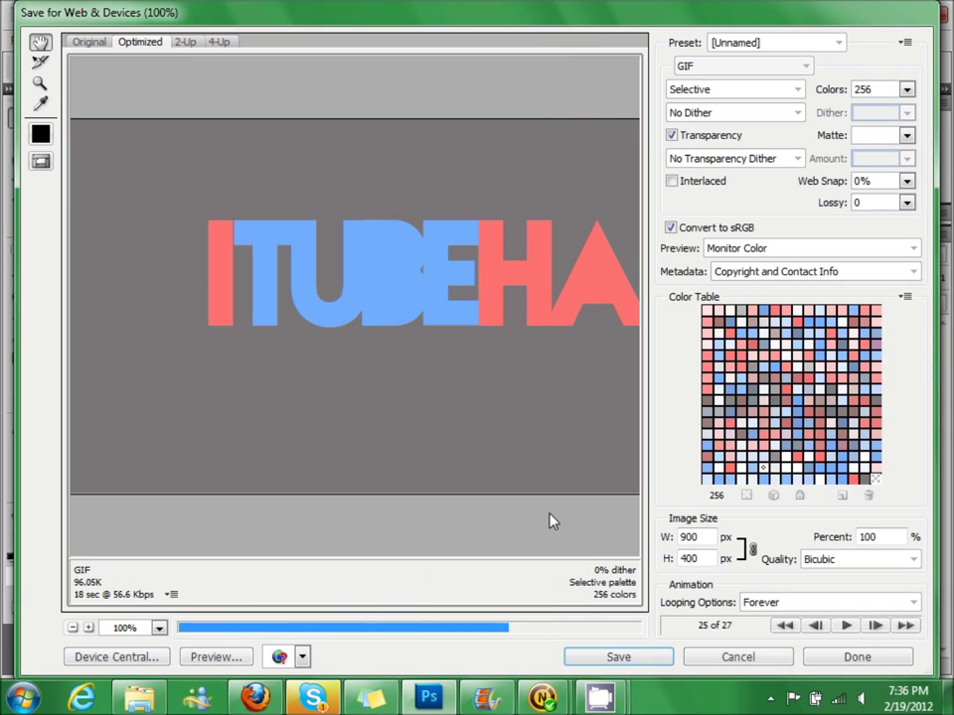